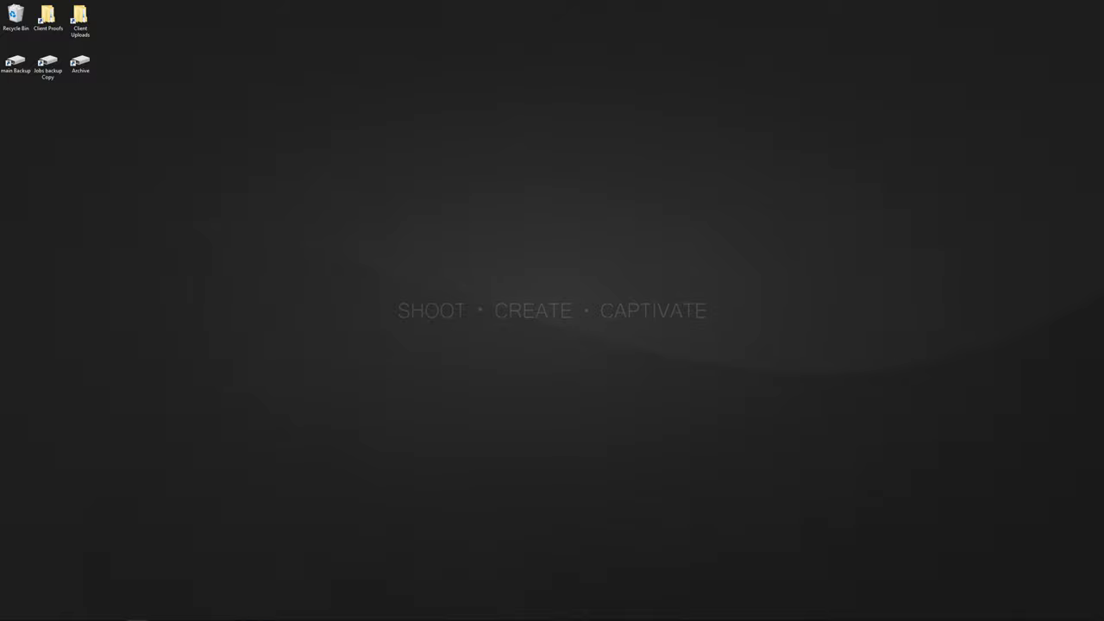
Restore the Lightroom Classic window showing kratoc-20.NEF in the Develop module
mouse_move(200, 611)
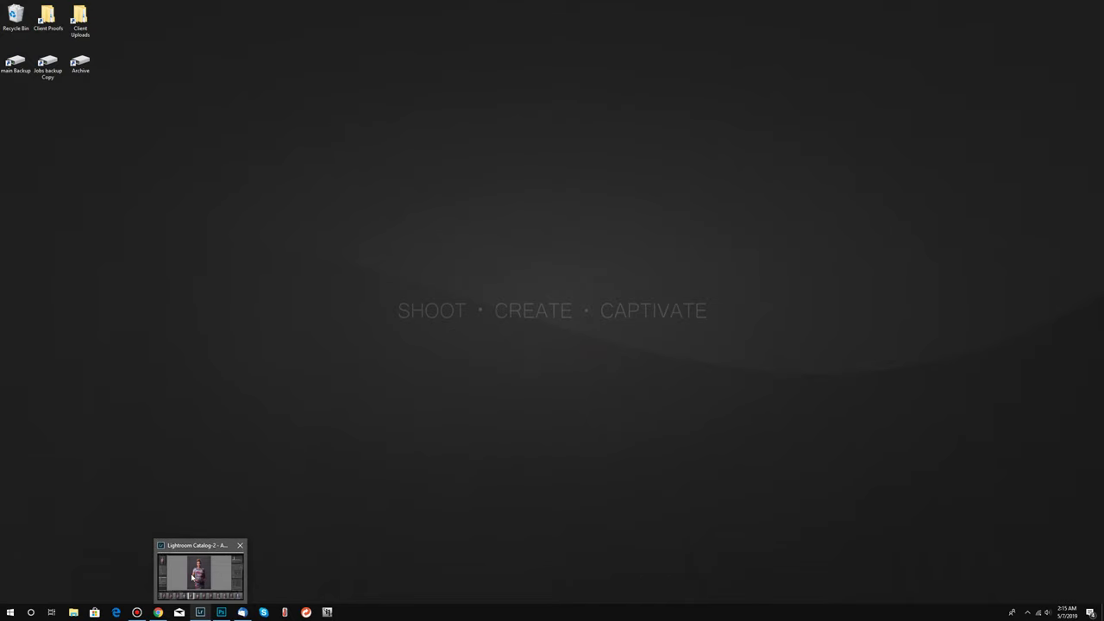
left_click(200, 613)
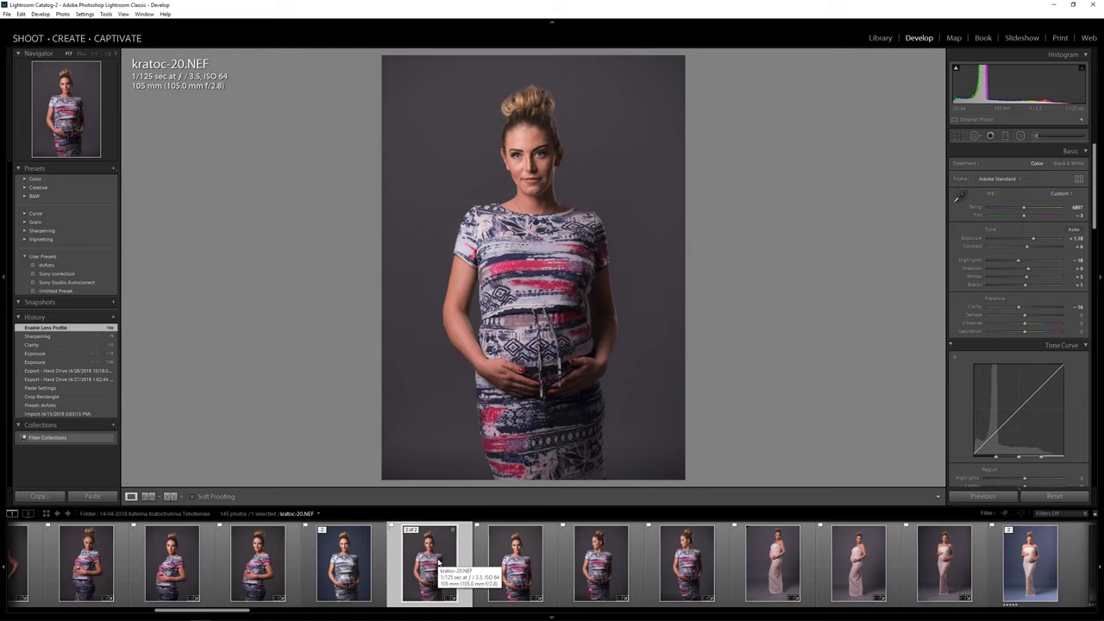
Send kratoc-20.NEF to Photoshop CC 2018 through Edit In, then minimize Lightroom
right_click(487, 183)
mouse_move(517, 261)
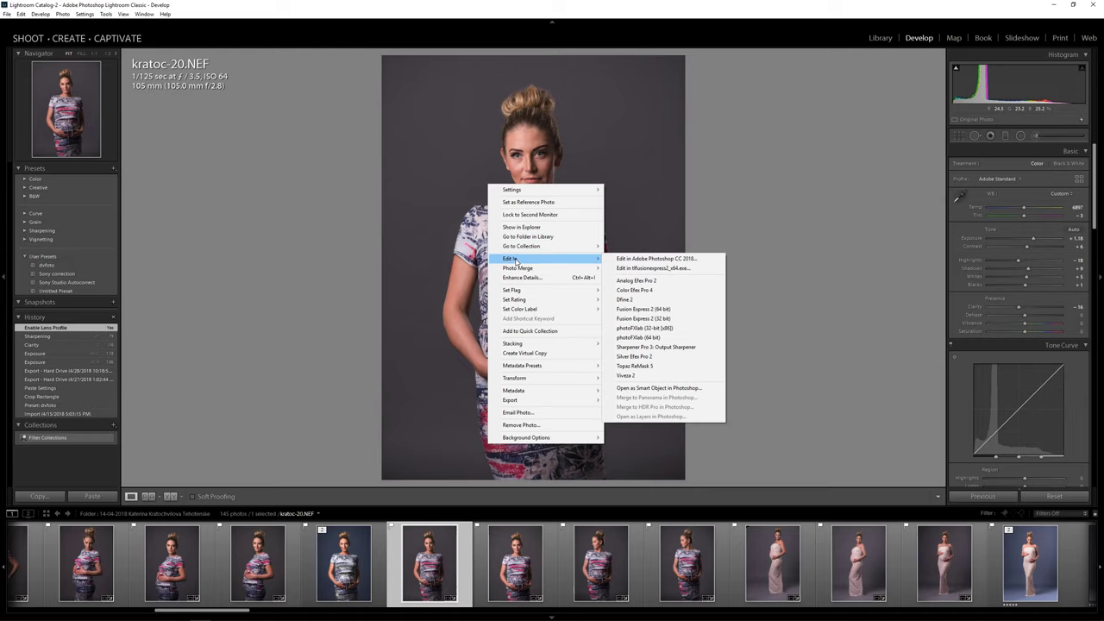
left_click(680, 260)
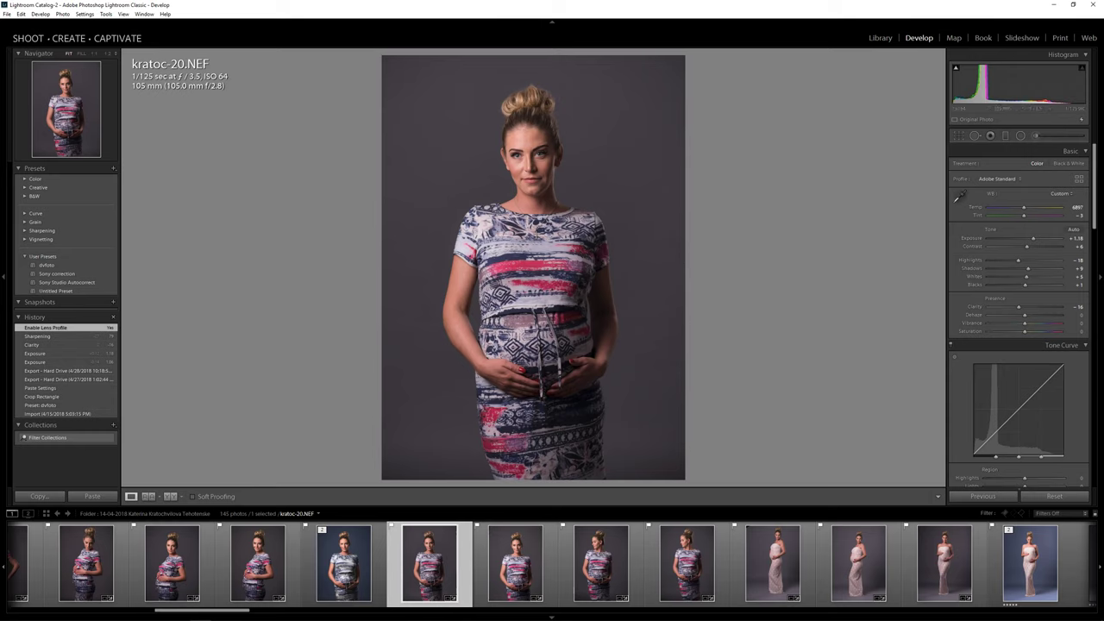
mouse_move(226, 614)
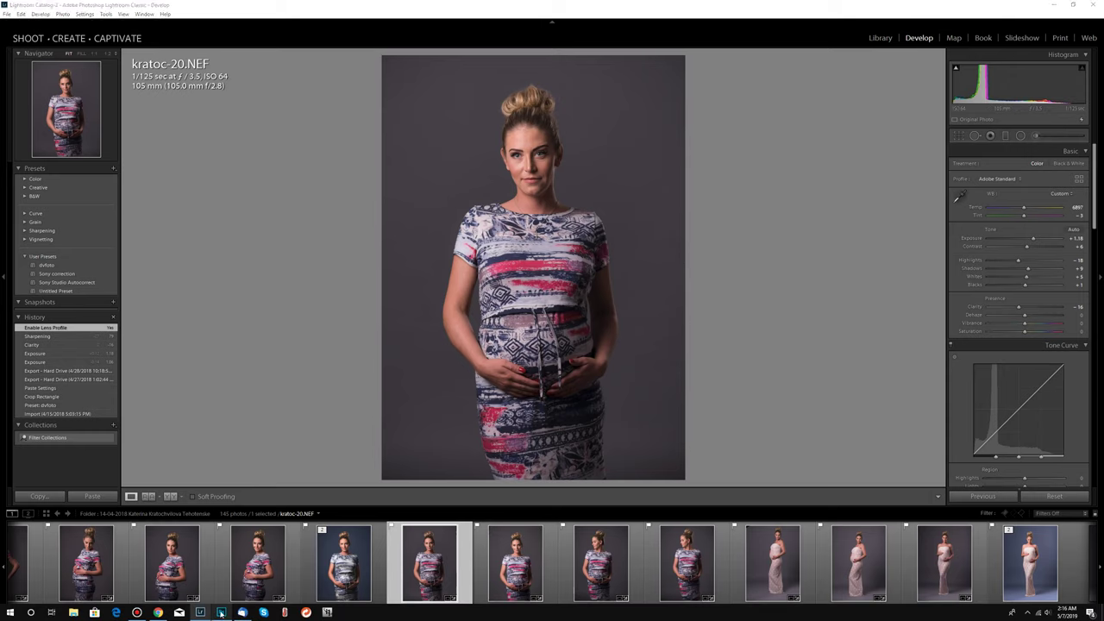
left_click(1055, 6)
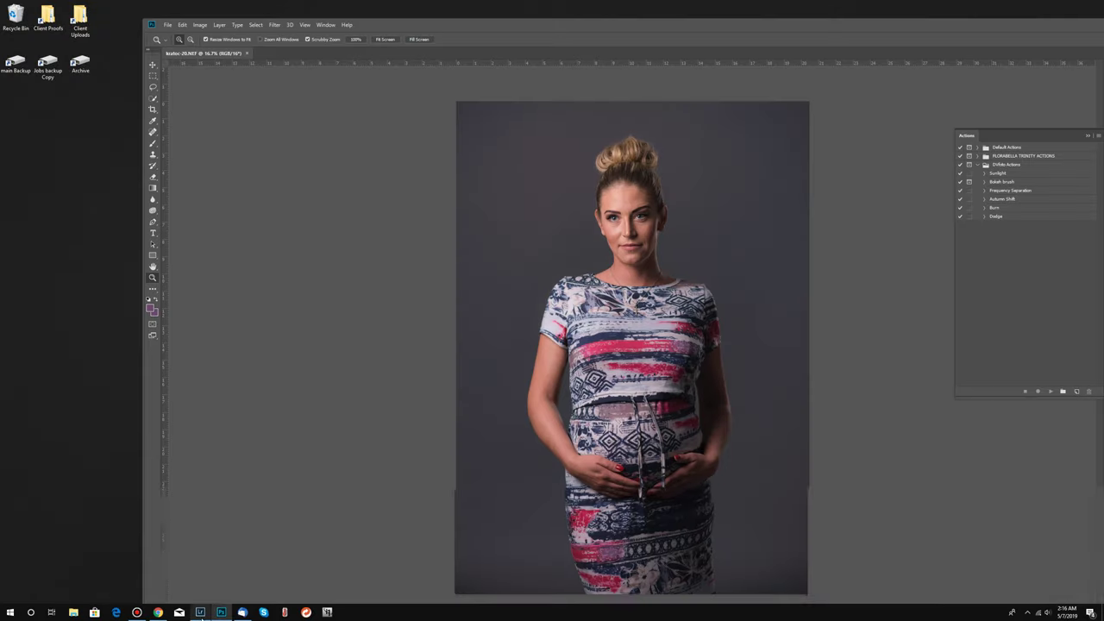
Maximize Photoshop and run Filter > Topaz Labs > Topaz ReMask 5 on the portrait
double_click(660, 29)
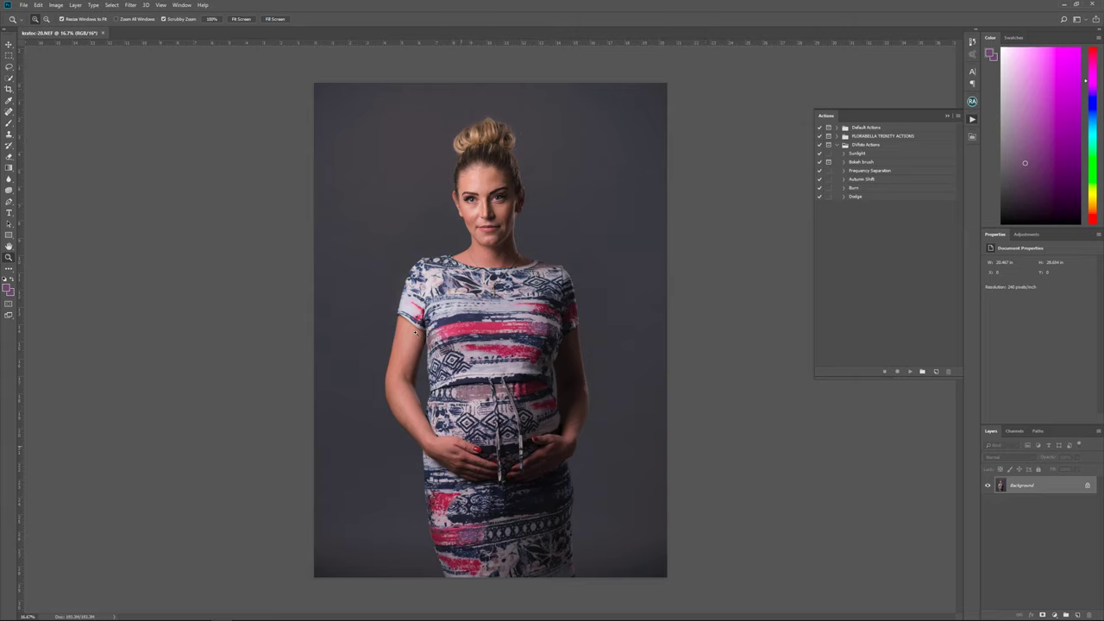
left_click(131, 5)
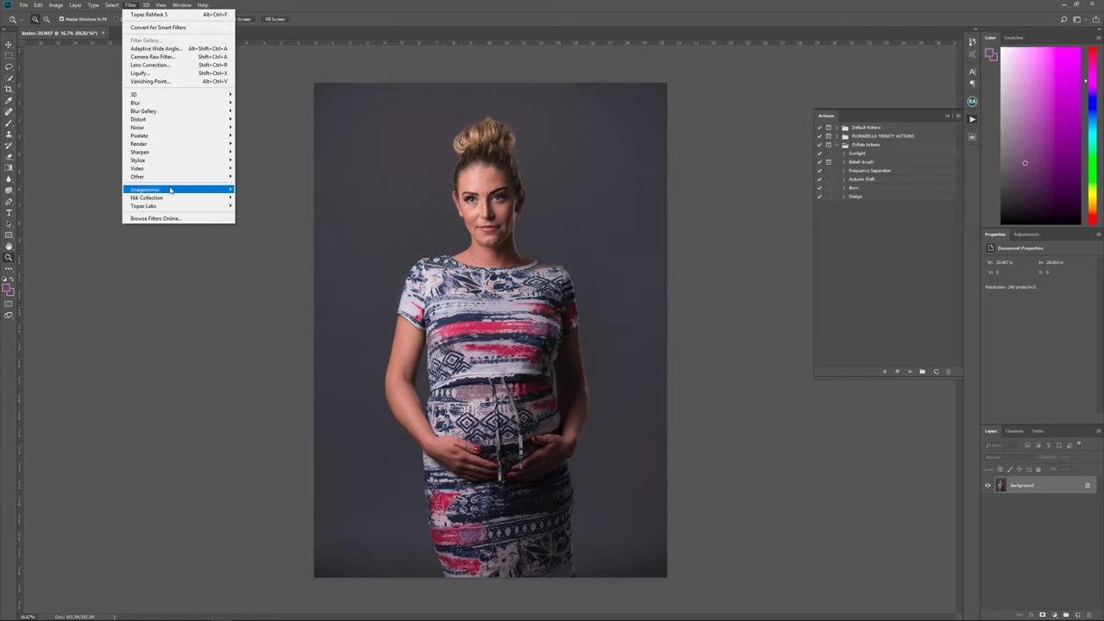
mouse_move(171, 209)
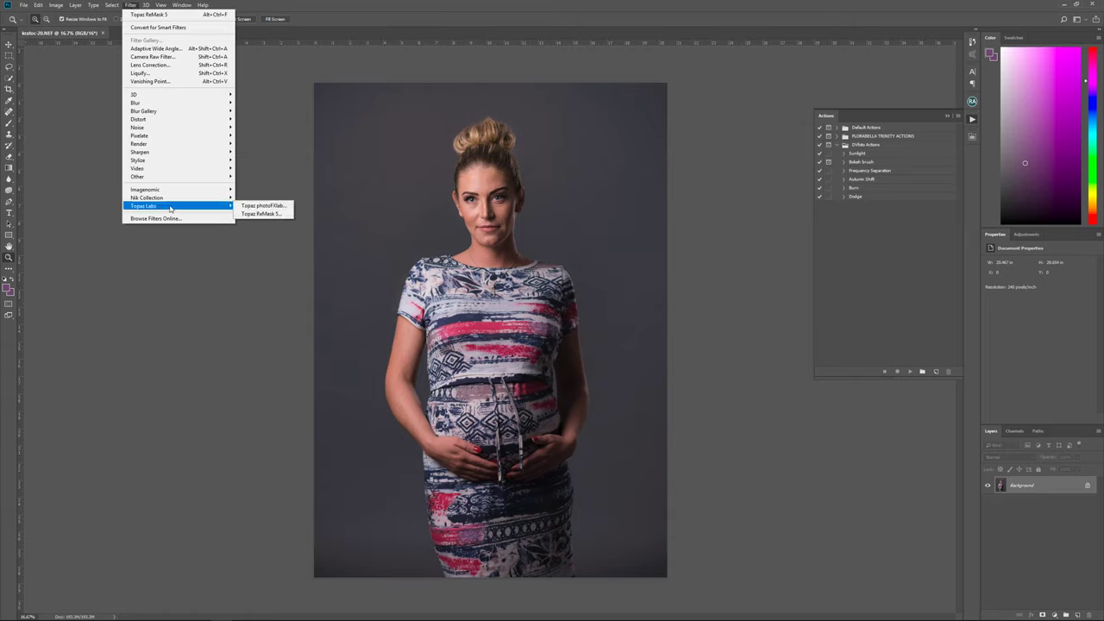
left_click(285, 215)
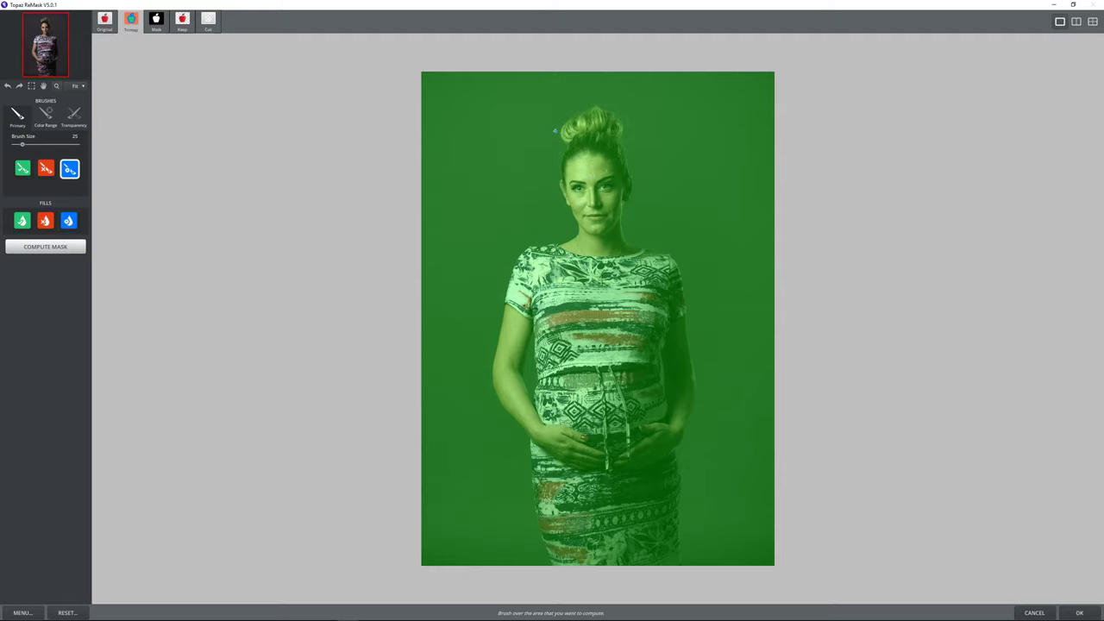
Paint a blue compute band around the woman from hair bun to hem, brush sizes 150, 90 and 100
key("bracketright")
key("bracketright")
key("bracketright")
key("bracketright")
key("bracketright")
key("bracketright")
key("bracketright")
key("bracketright")
key("bracketright")
key("bracketright")
mouse_move(562, 124)
left_mouse_down()
mouse_move(576, 229)
mouse_move(513, 262)
mouse_move(491, 375)
mouse_move(531, 446)
mouse_move(552, 567)
left_mouse_up()
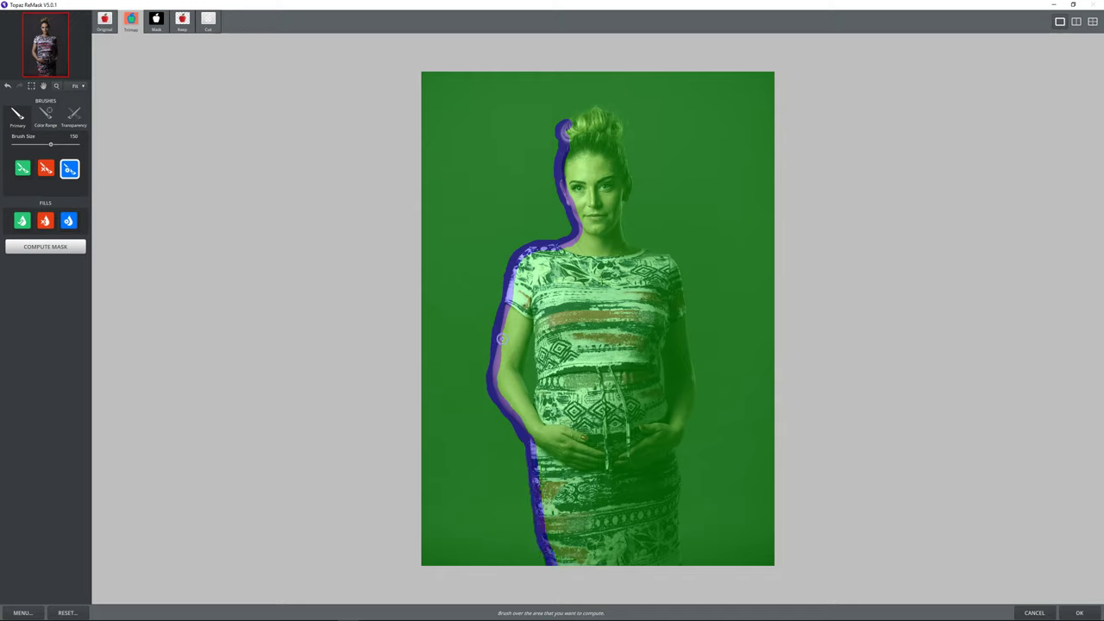
key("bracketleft")
key("bracketleft")
key("bracketleft")
key("bracketleft")
key("bracketleft")
key("bracketleft")
mouse_move(525, 388)
left_mouse_down()
mouse_move(532, 402)
mouse_move(535, 362)
left_mouse_up()
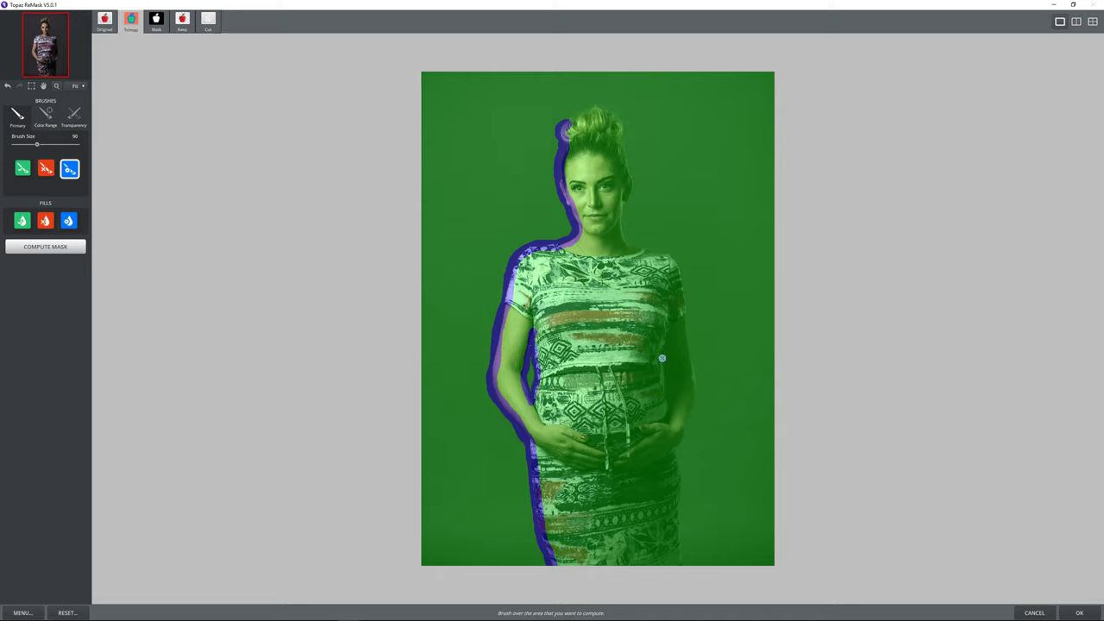
mouse_move(661, 357)
left_mouse_down()
mouse_move(662, 386)
mouse_move(661, 360)
left_mouse_up()
key("bracketright")
key("bracketright")
key("bracketright")
key("bracketright")
key("bracketright")
key("bracketright")
left_click_drag(677, 449, 681, 561)
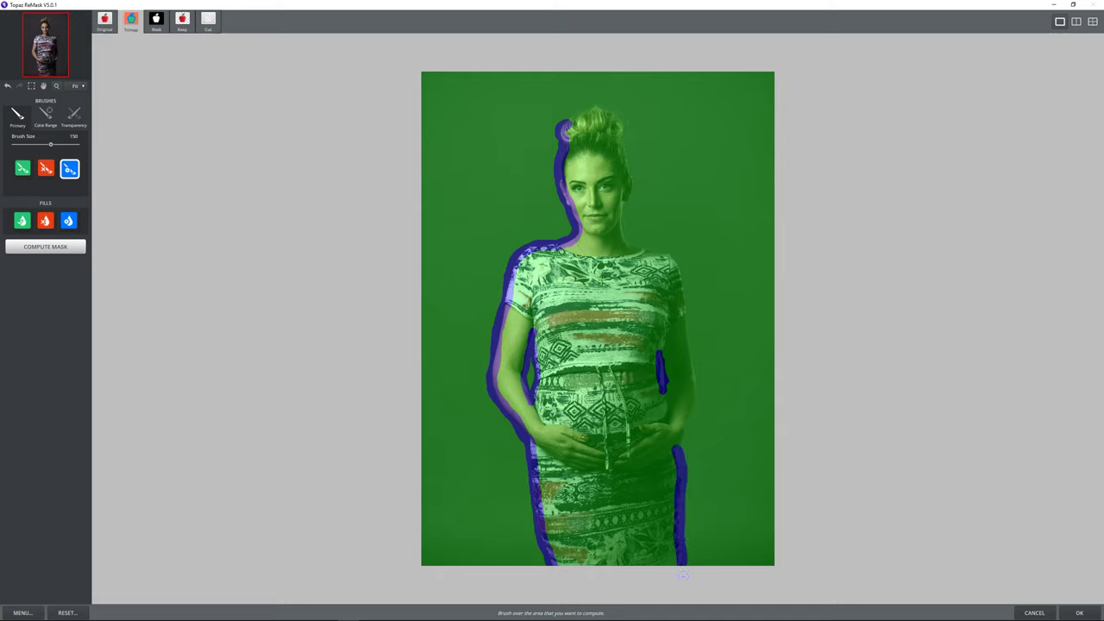
mouse_move(680, 445)
left_mouse_down()
mouse_move(697, 388)
mouse_move(688, 302)
mouse_move(689, 325)
mouse_move(676, 262)
mouse_move(621, 234)
mouse_move(625, 143)
left_mouse_up()
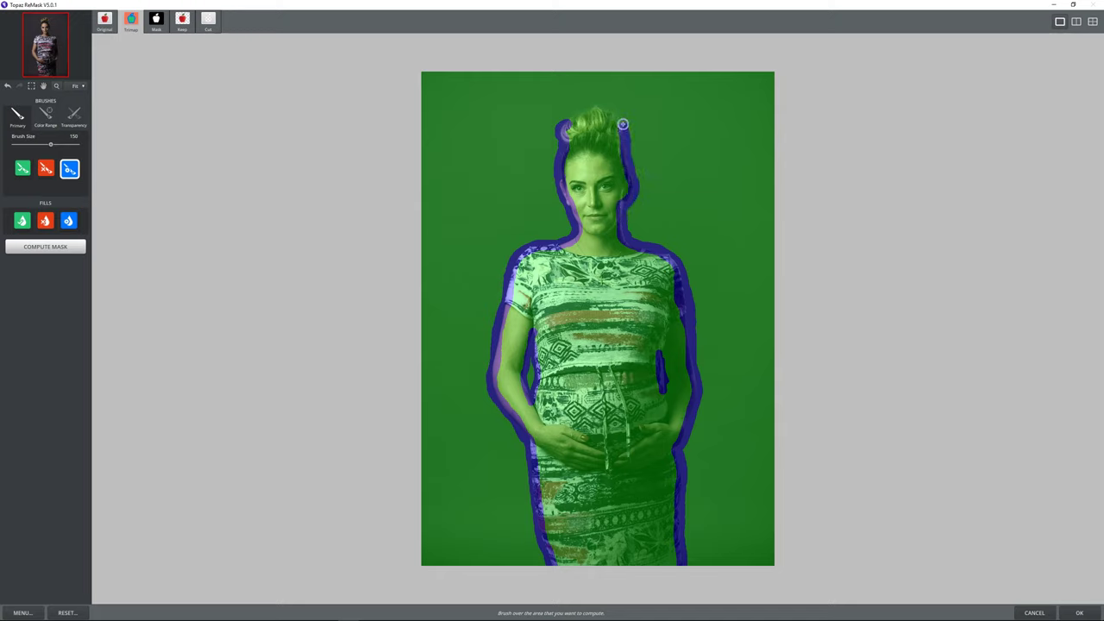
mouse_move(623, 124)
left_mouse_down()
mouse_move(601, 104)
mouse_move(573, 109)
mouse_move(564, 128)
left_mouse_up()
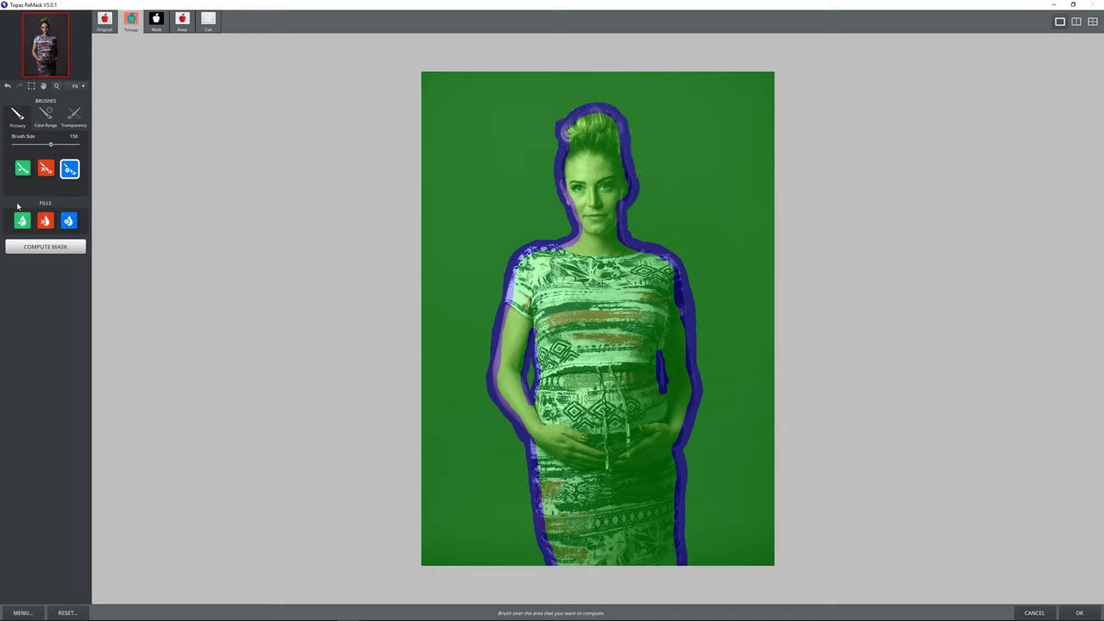
Fill the backdrop with red Cut, then select the Cut brush at size 125
left_click(48, 221)
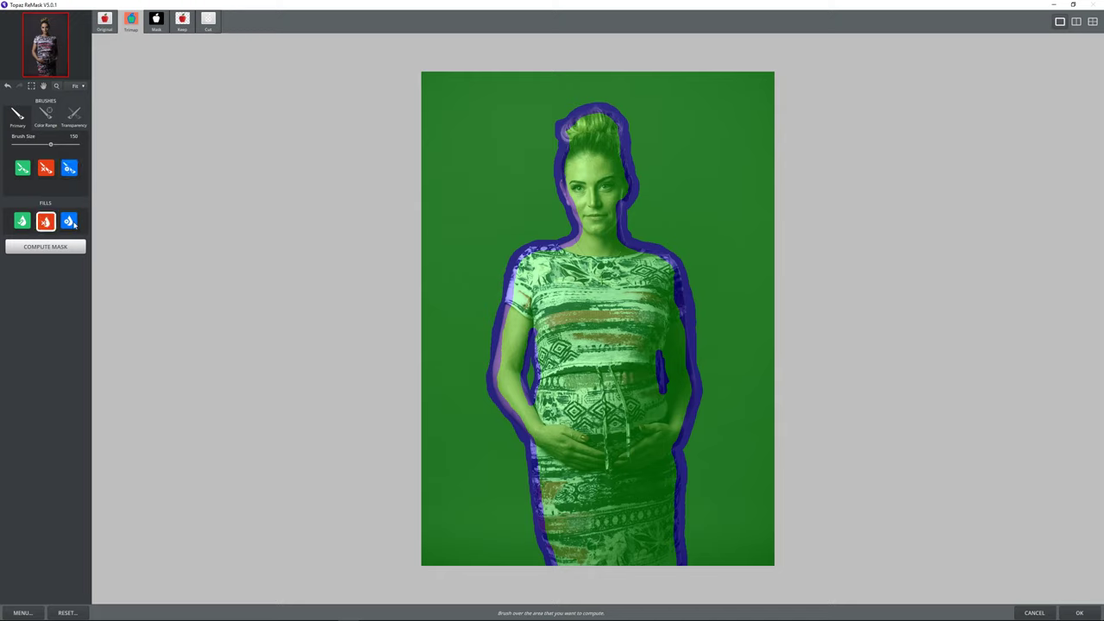
left_click(458, 125)
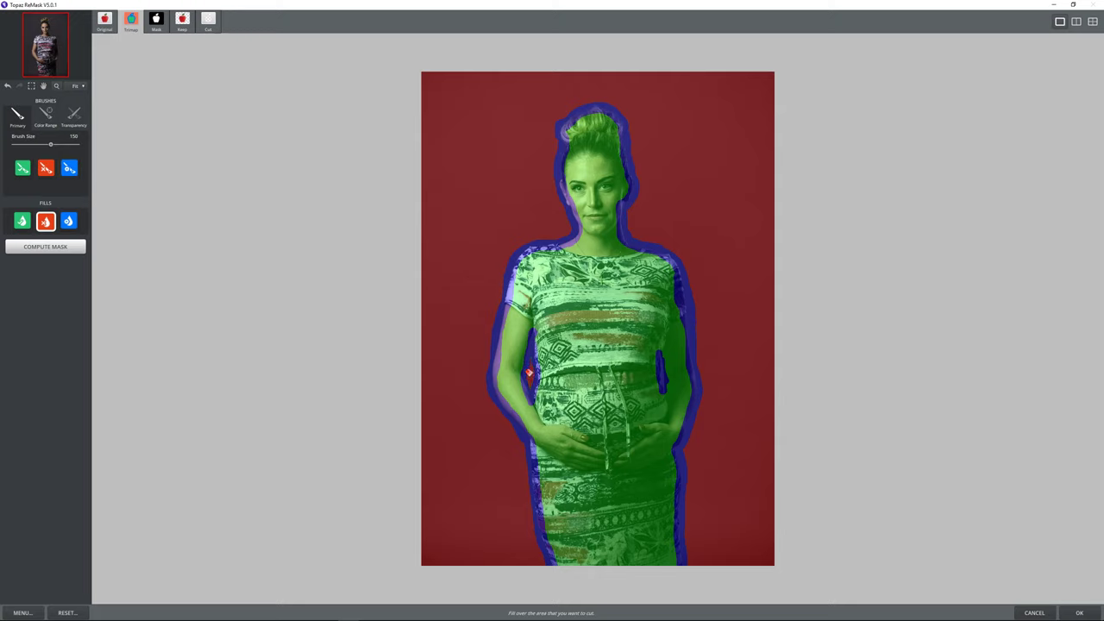
left_click(47, 171)
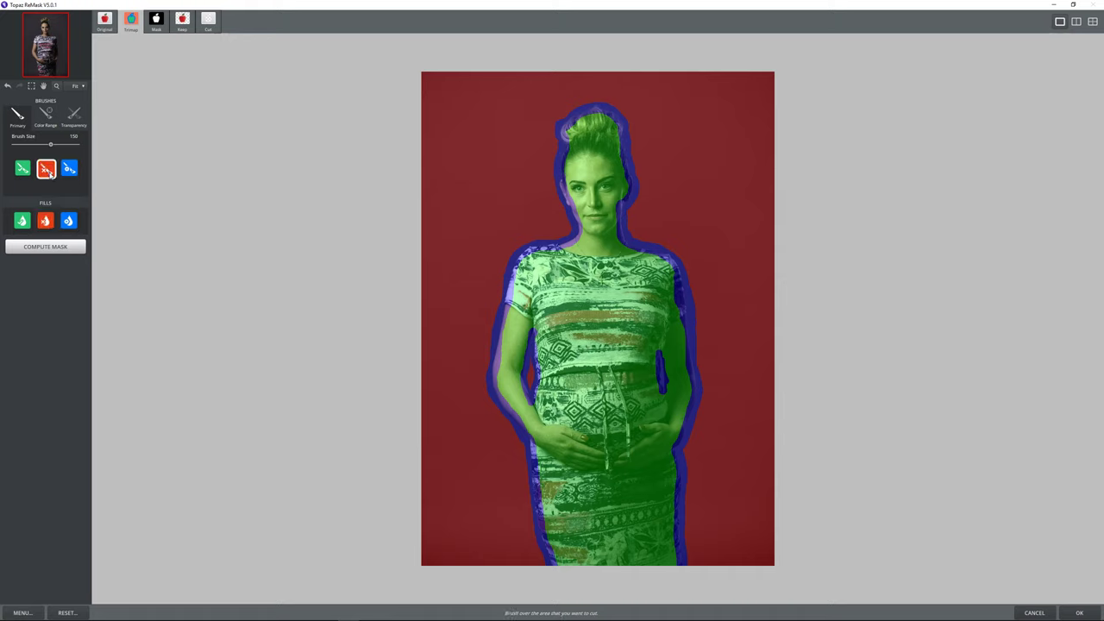
key("bracketleft")
Compute the mask and restore the shoulders and dress edges with the size-150 Keep brush
left_click(55, 250)
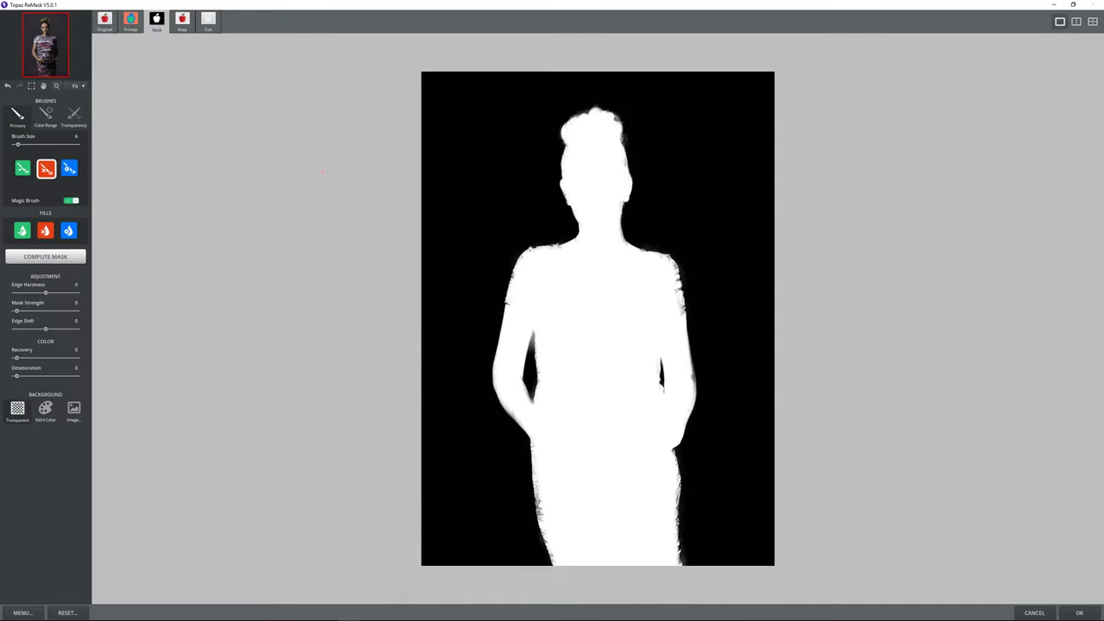
left_click(18, 171)
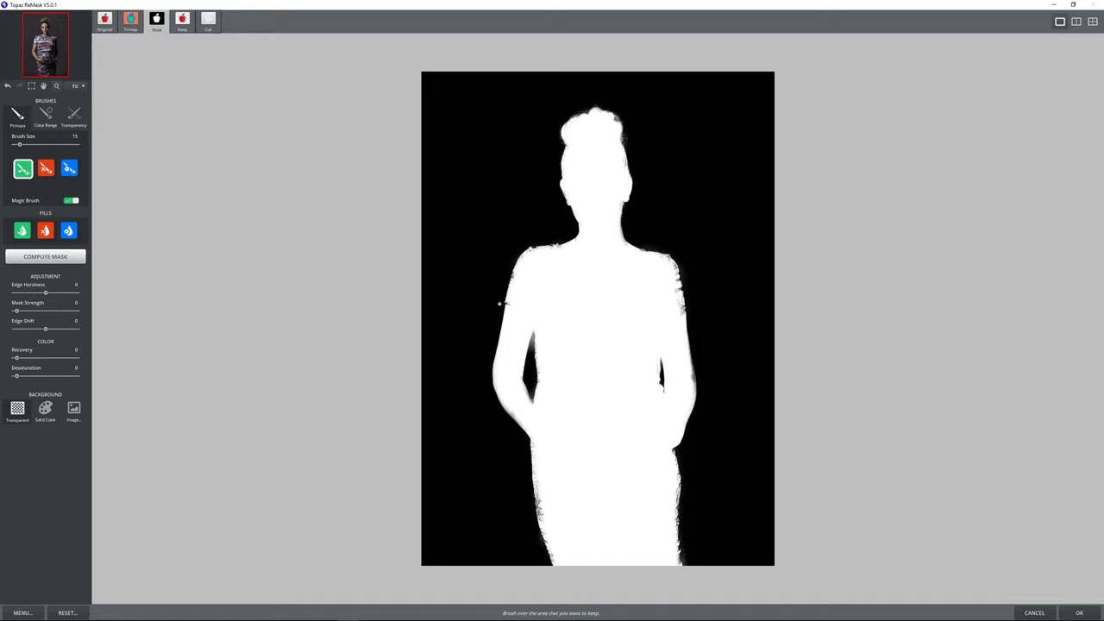
key("bracketright")
left_click(519, 284)
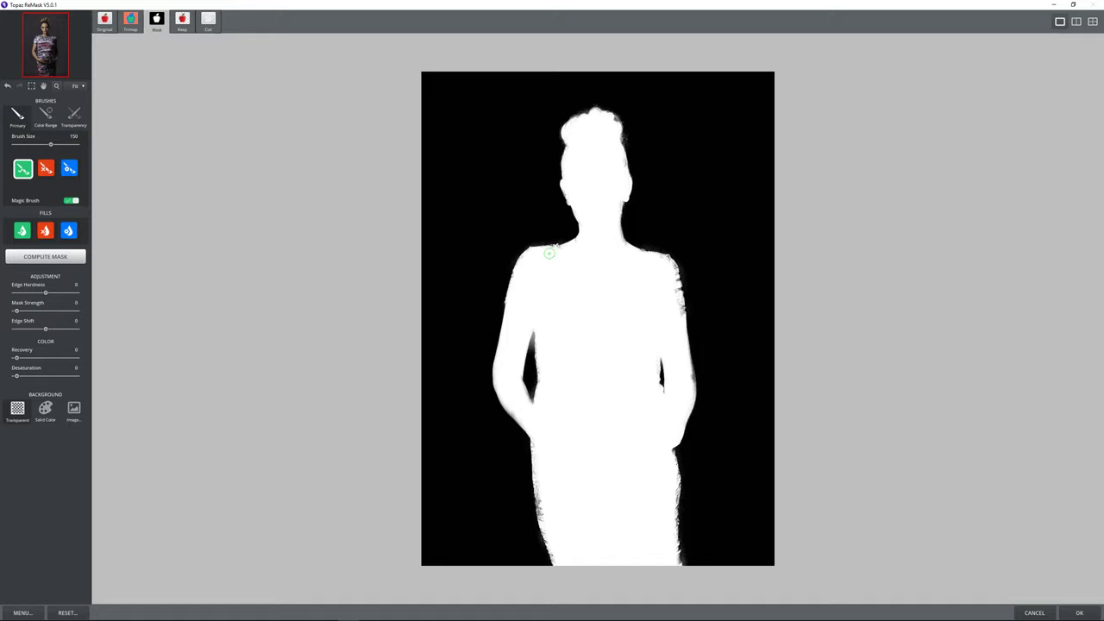
mouse_move(553, 253)
left_mouse_down()
mouse_move(580, 246)
mouse_move(576, 187)
mouse_move(619, 169)
left_mouse_up()
mouse_move(662, 258)
left_mouse_down()
mouse_move(678, 314)
mouse_move(675, 292)
left_mouse_up()
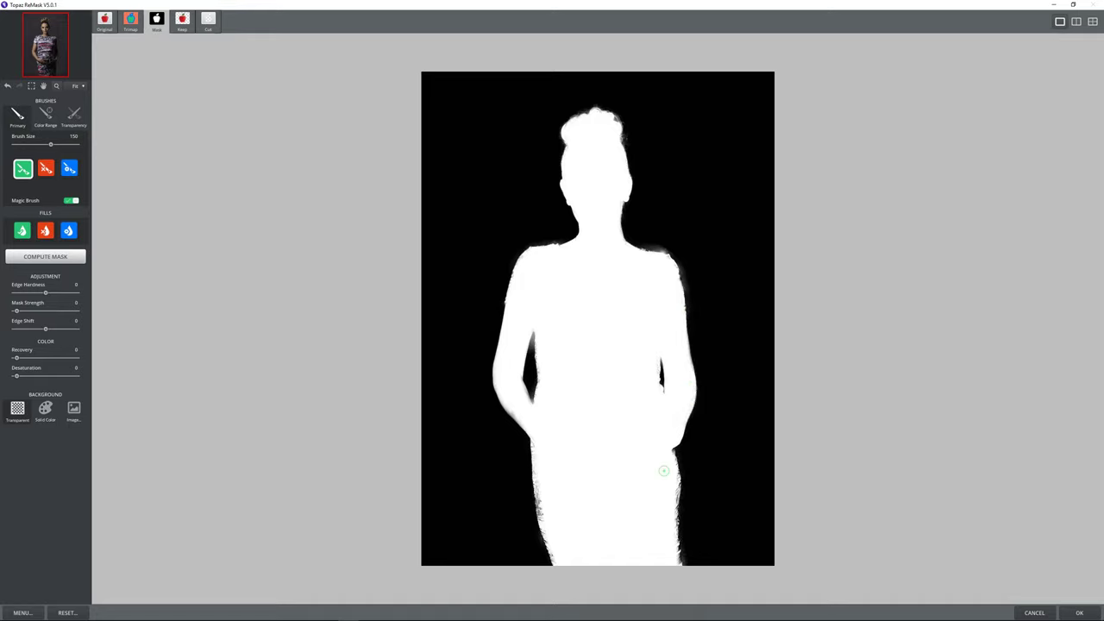
left_click_drag(672, 515, 672, 550)
mouse_move(541, 500)
left_mouse_down()
mouse_move(532, 410)
mouse_move(514, 400)
mouse_move(516, 409)
mouse_move(505, 379)
mouse_move(529, 295)
mouse_move(542, 322)
mouse_move(548, 347)
left_mouse_up()
key("bracketleft")
key("bracketleft")
key("bracketleft")
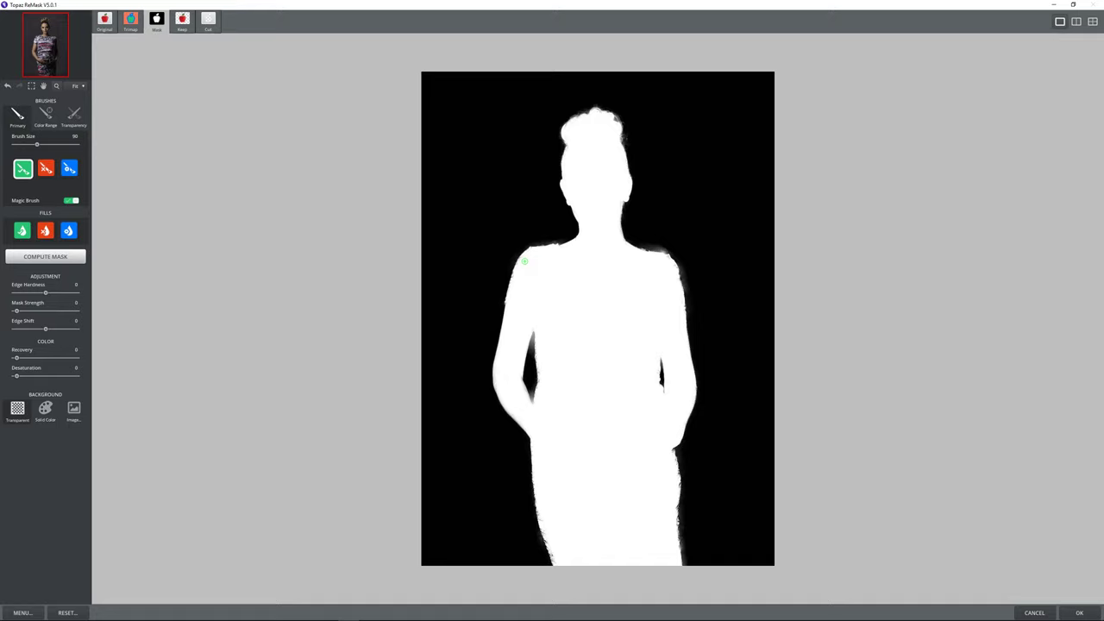
Trim backdrop between arm and body and beside the shoulders with a size-70 Cut brush
left_click(46, 168)
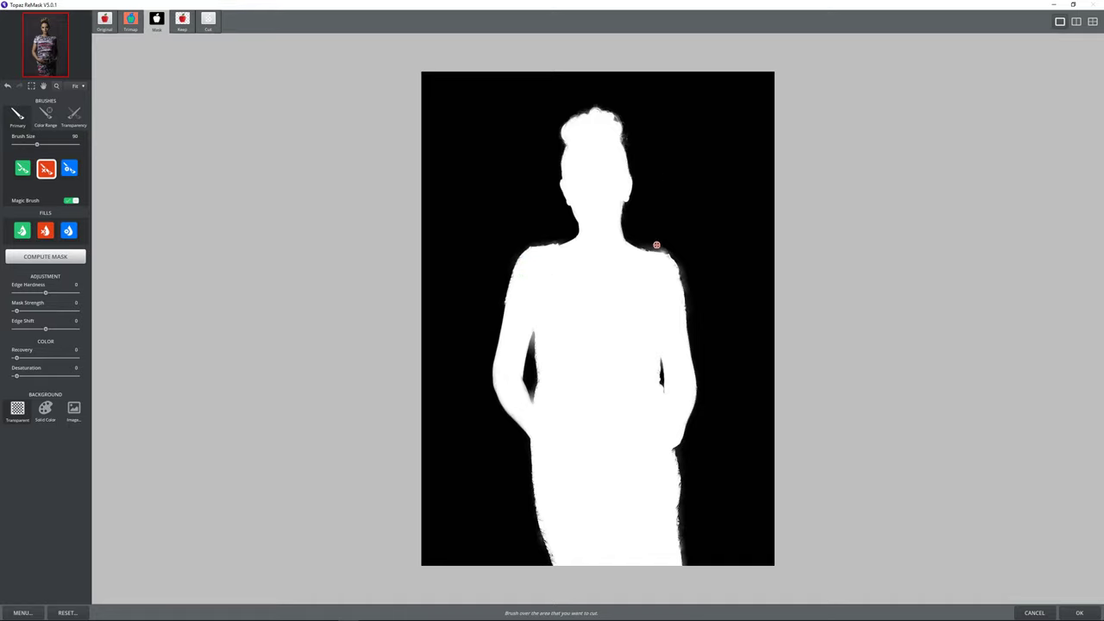
key("bracketleft")
key("bracketleft")
left_click_drag(534, 383, 532, 334)
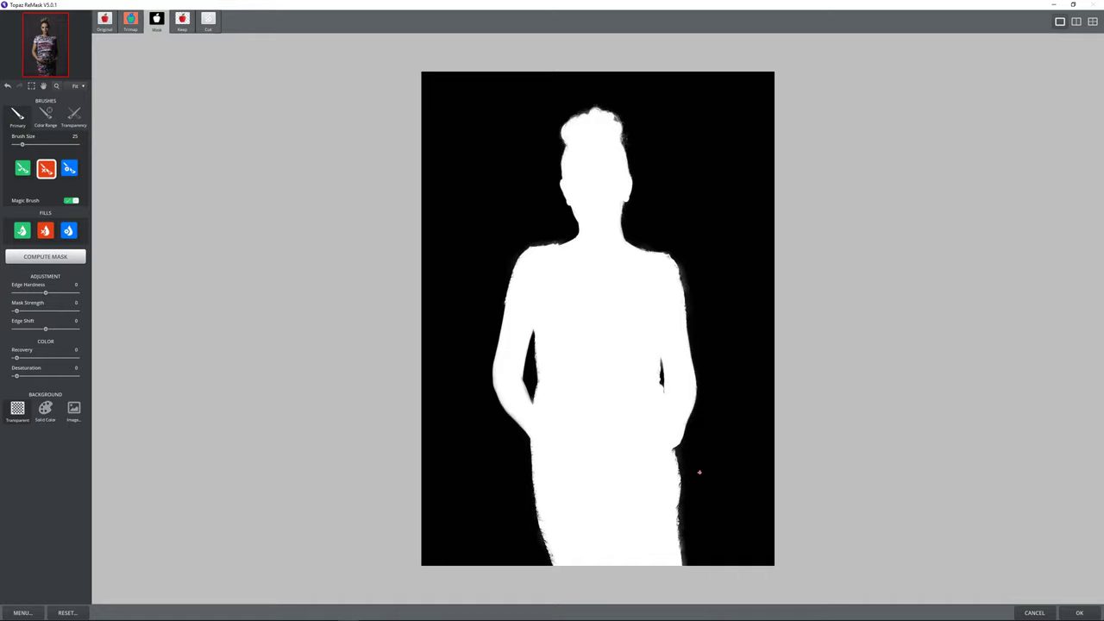
left_click_drag(686, 260, 686, 264)
left_click_drag(557, 241, 553, 234)
Firm up the arm edge and dress hem with Keep, then trim the dress's lower-right edge with Cut
left_click(22, 169)
mouse_move(497, 378)
left_mouse_down()
mouse_move(516, 386)
mouse_move(514, 409)
left_mouse_up()
left_click_drag(553, 552, 552, 558)
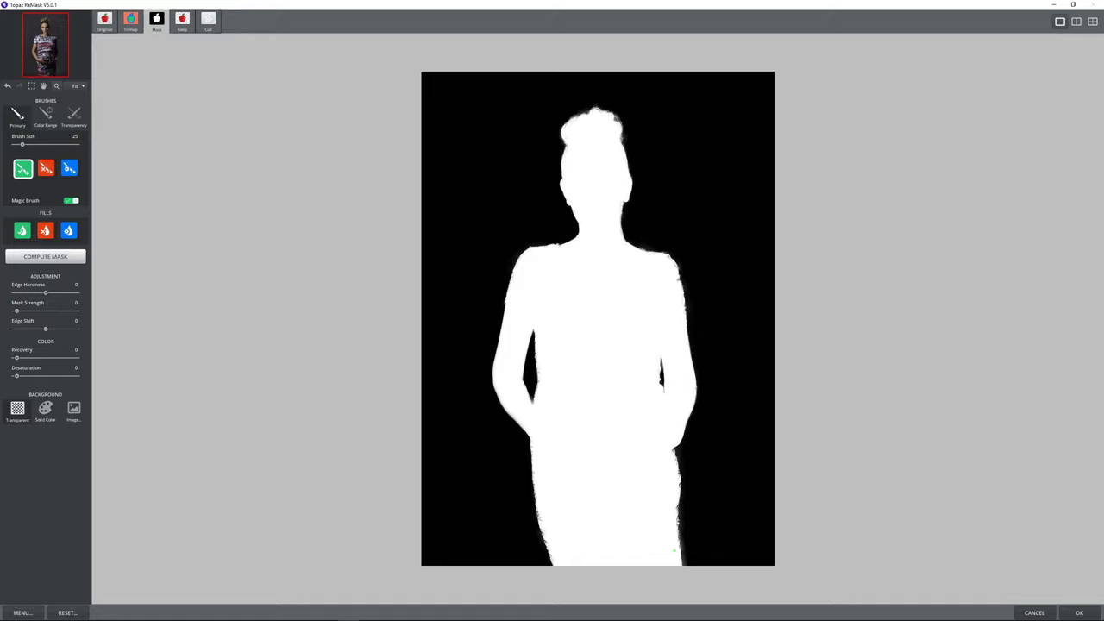
left_click(46, 168)
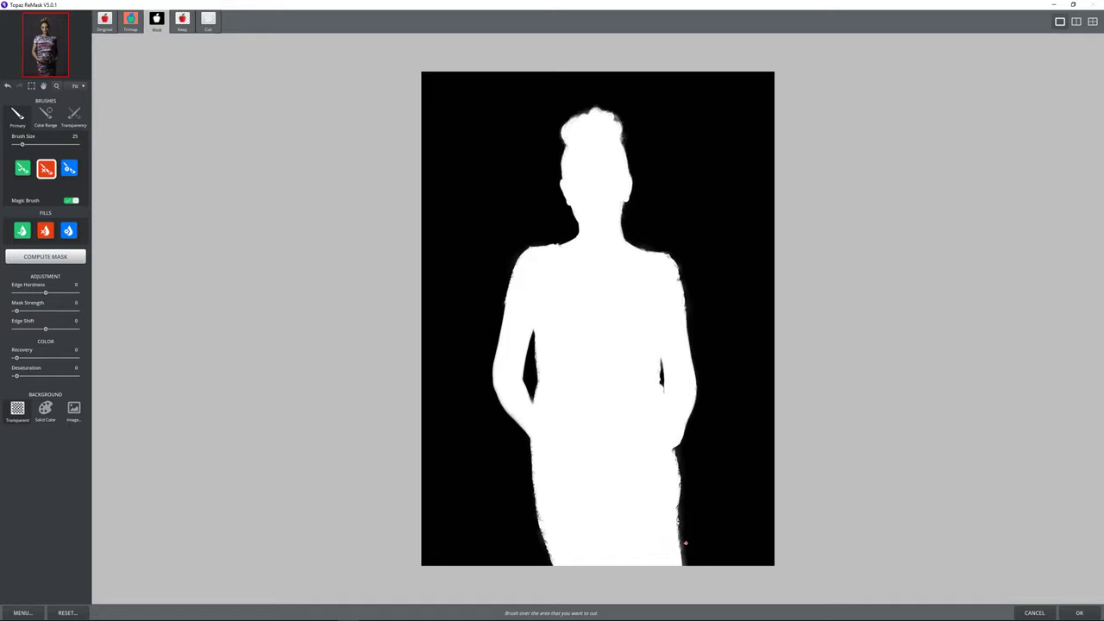
left_click_drag(690, 541, 683, 540)
Apply the ReMask result and inspect the Blue, Green and RGB channels in Photoshop
left_click(1081, 612)
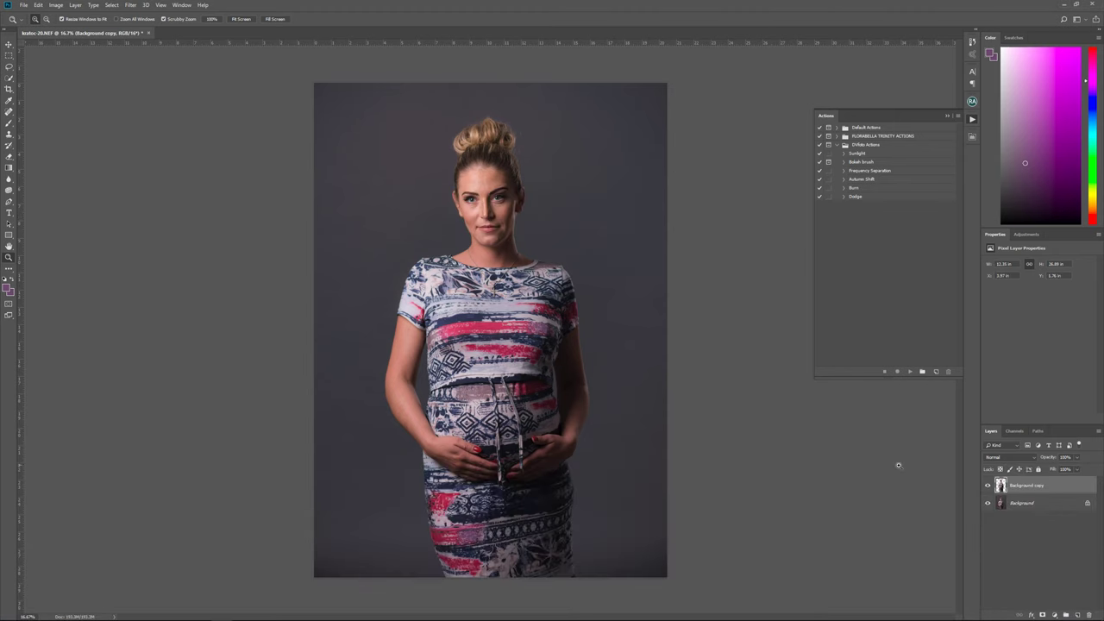
left_click(1026, 234)
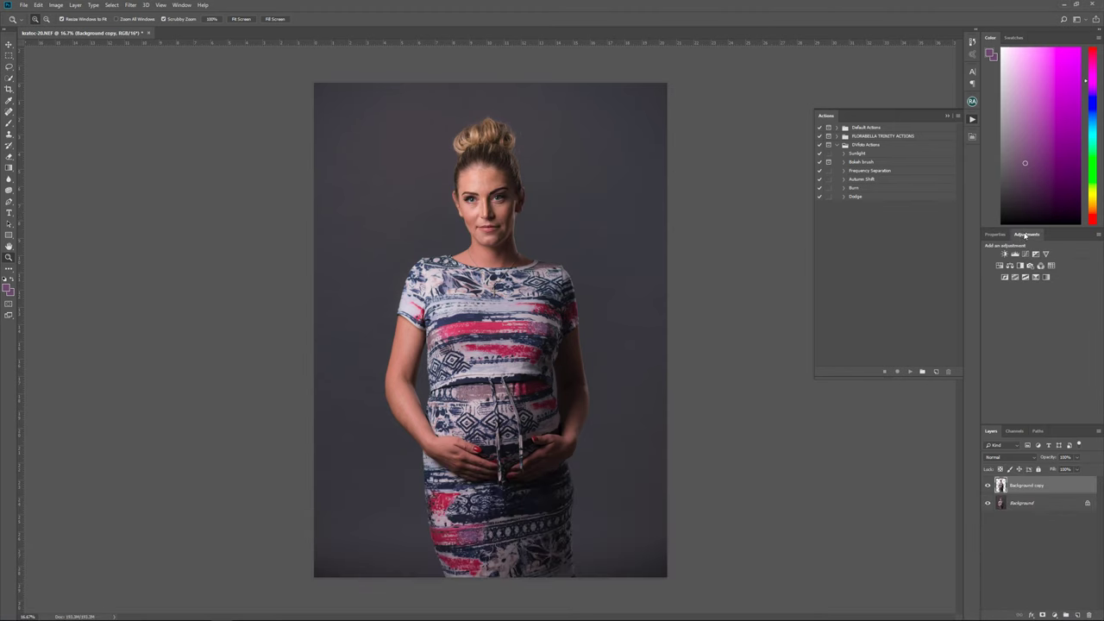
left_click(1015, 432)
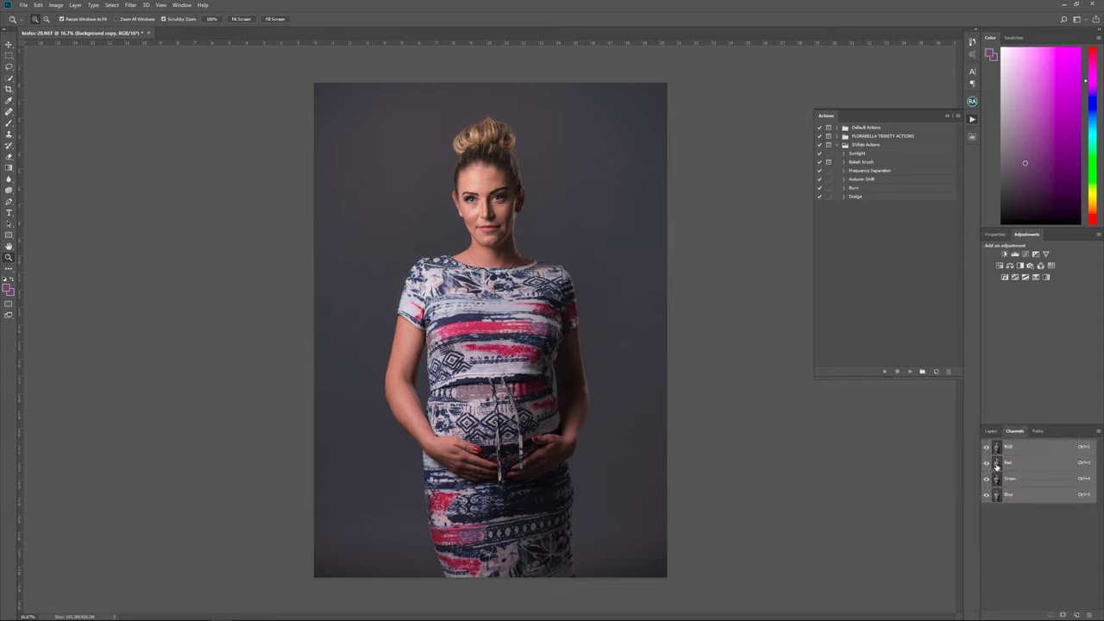
left_click(1018, 491)
left_click(1013, 478)
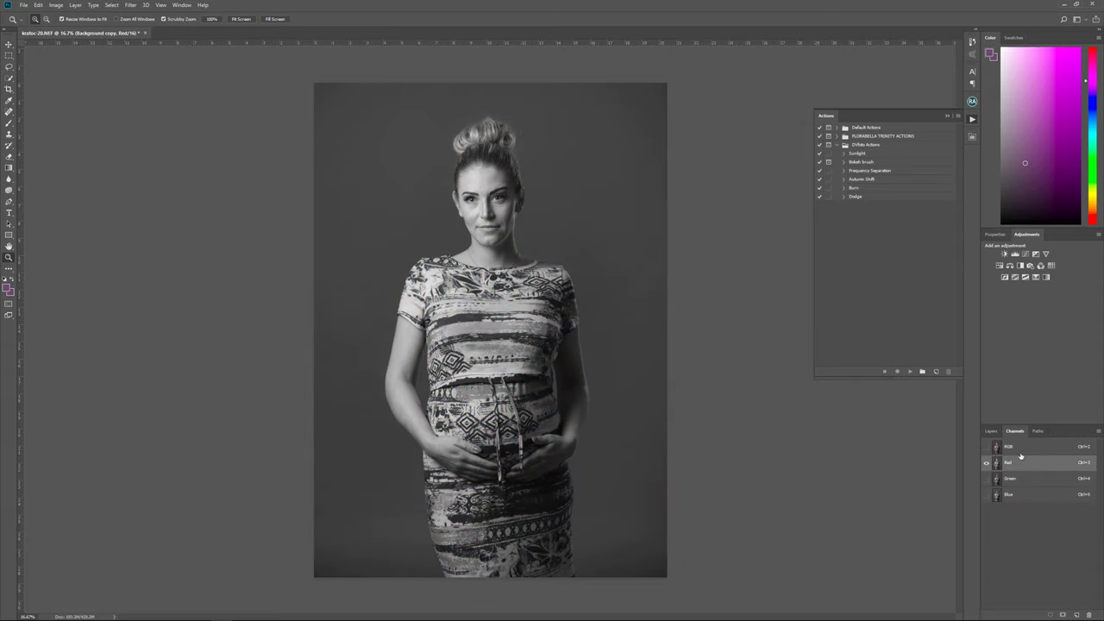
key("ctrl+2")
left_click(991, 431)
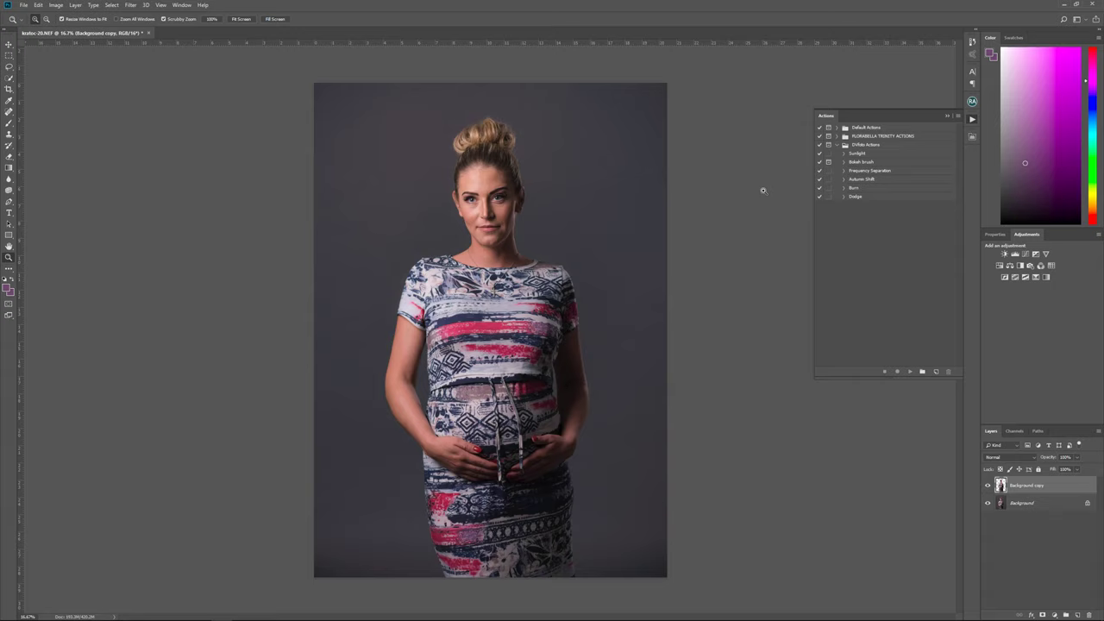
Close the Select menu unused and target the Background layer
left_click(110, 6)
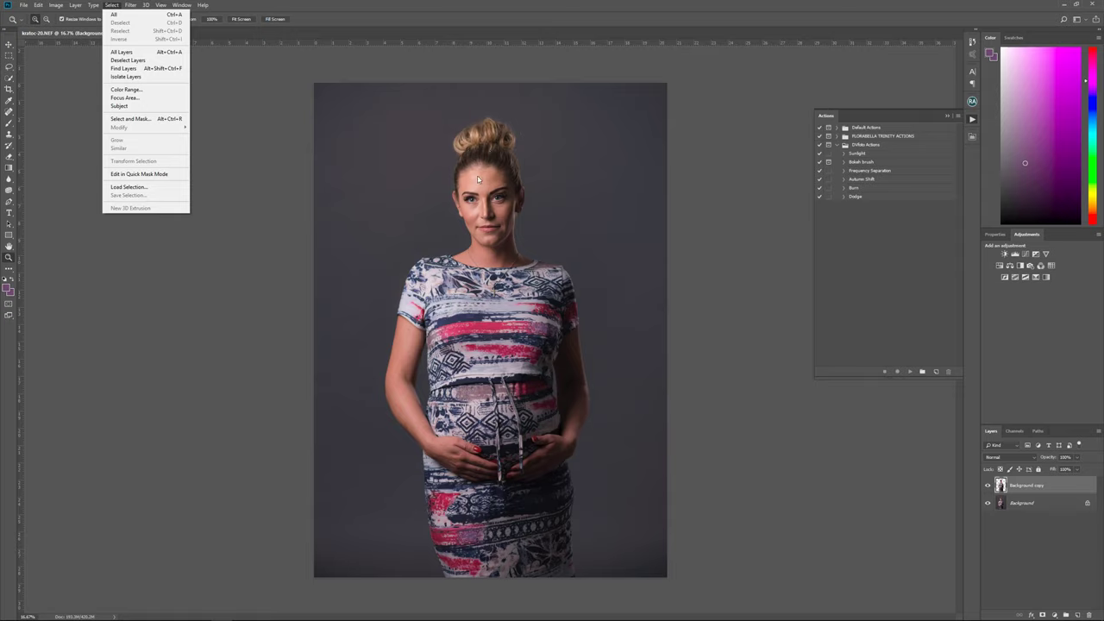
left_click(758, 304)
left_click(1028, 502)
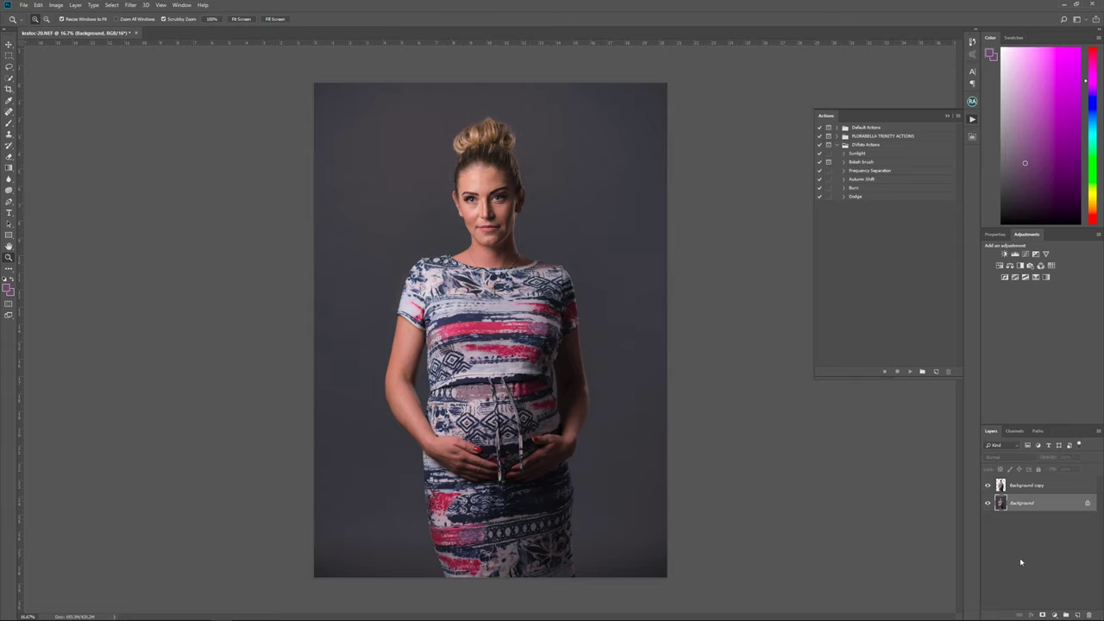
Add a Photo Filter adjustment layer above Background at density 28 and fit the photo on screen
left_click(1054, 615)
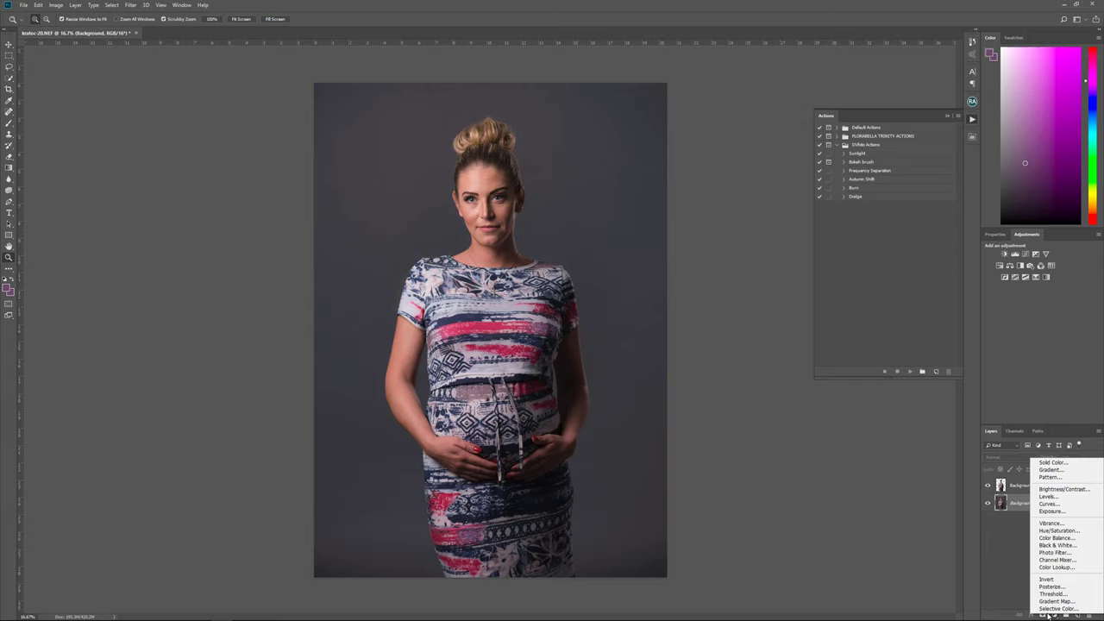
left_click(1066, 553)
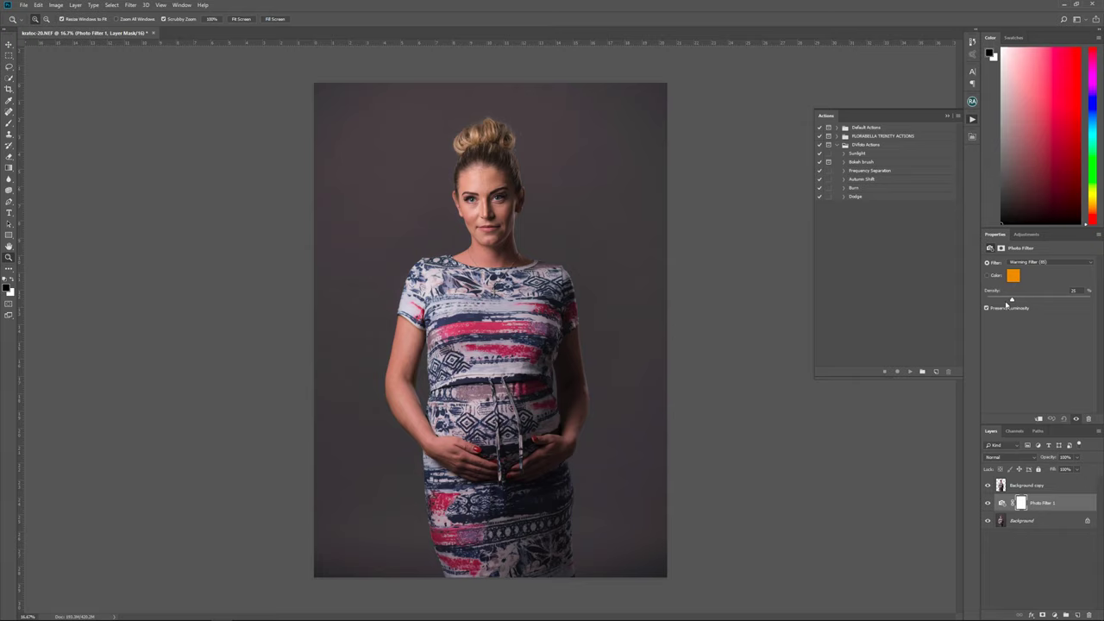
left_click_drag(1013, 300, 1017, 302)
left_click_drag(505, 178, 604, 181)
key("ctrl+0")
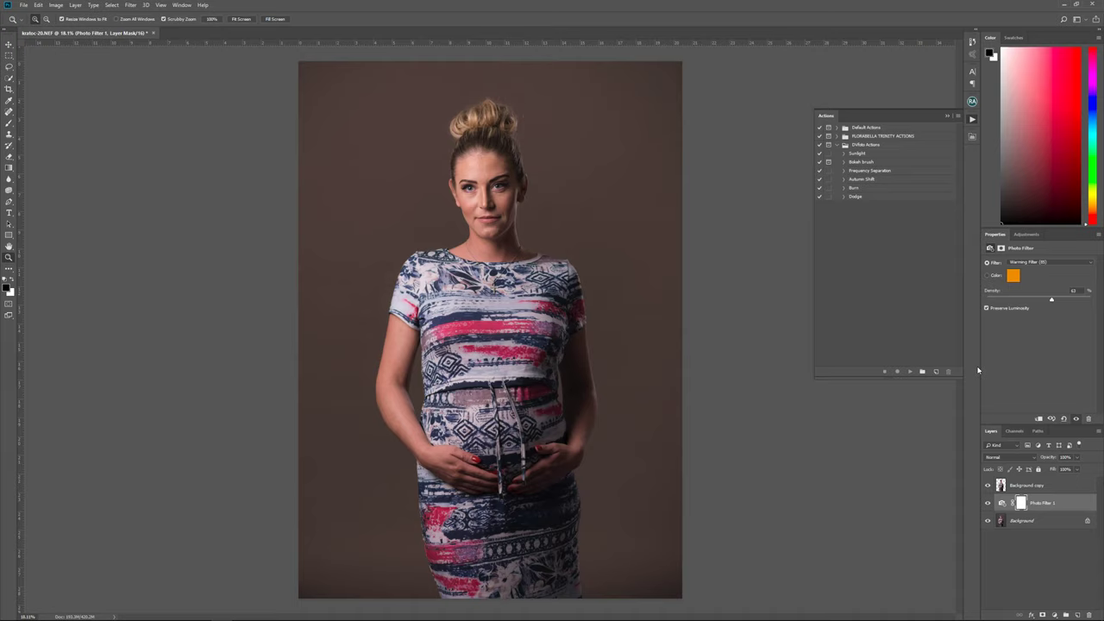
Try Warming (85) and Cooling (80), then settle on Cooling Filter (82) at 30% density
left_click(1041, 262)
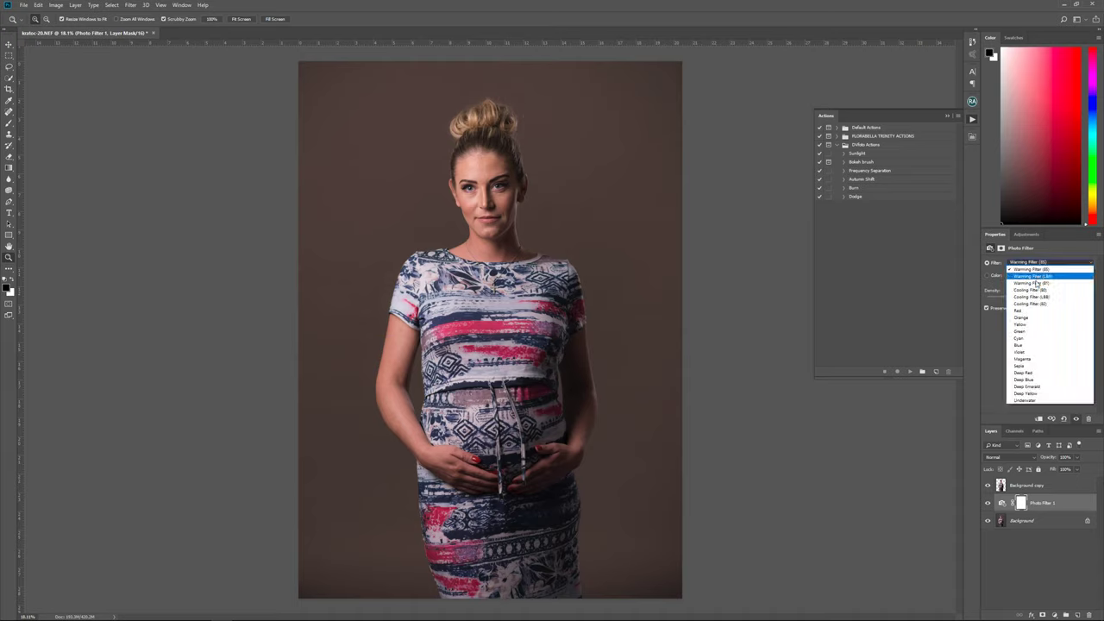
left_click(1031, 269)
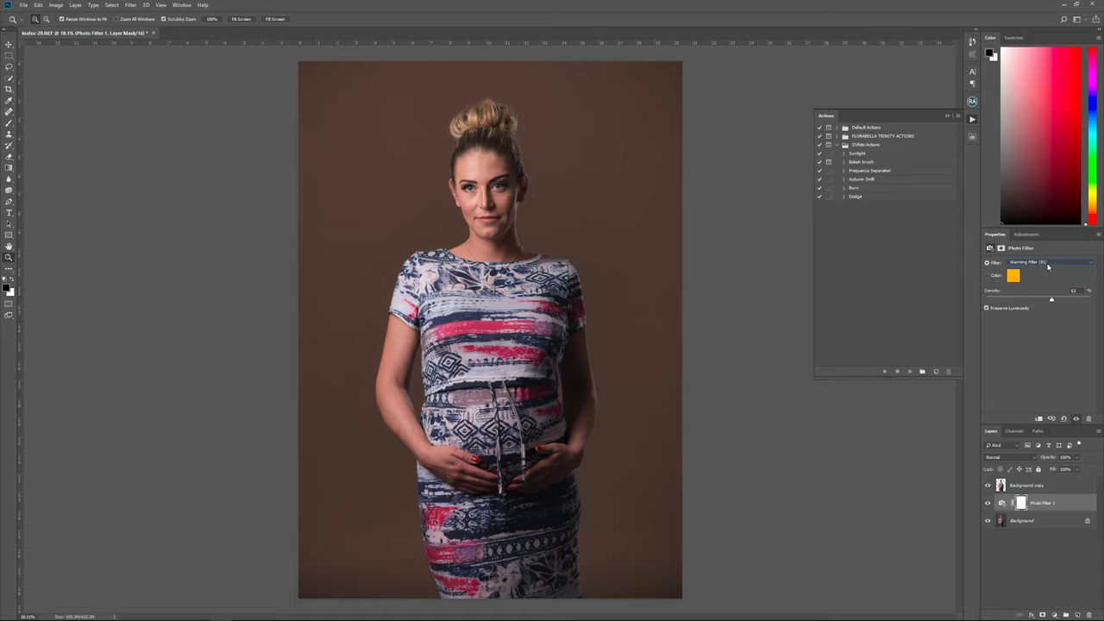
left_click(1048, 263)
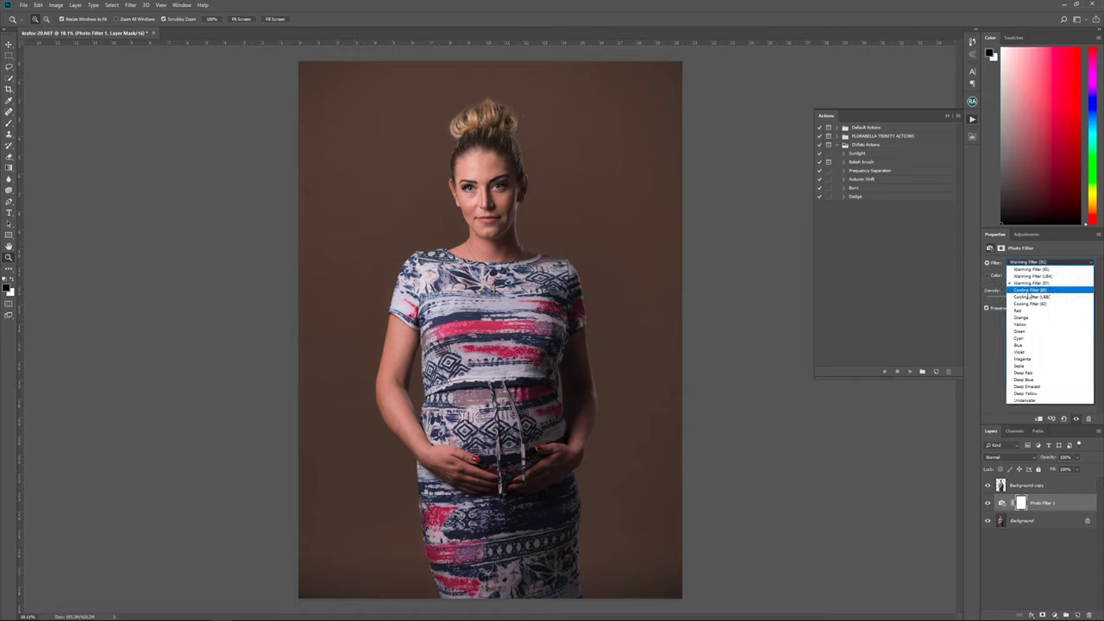
left_click(1034, 291)
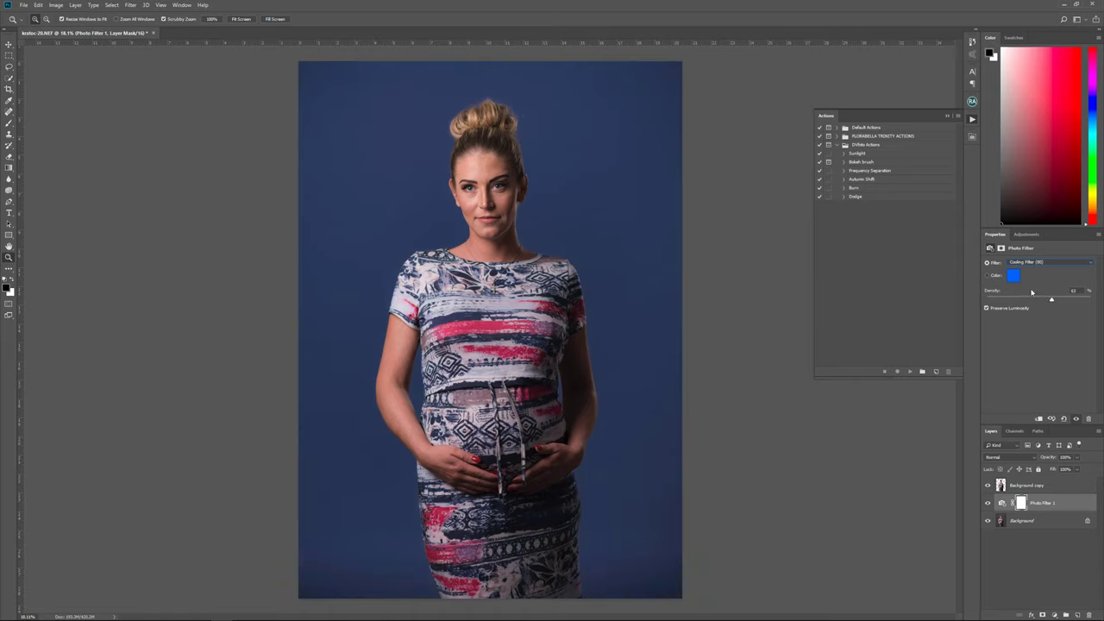
left_click(1053, 265)
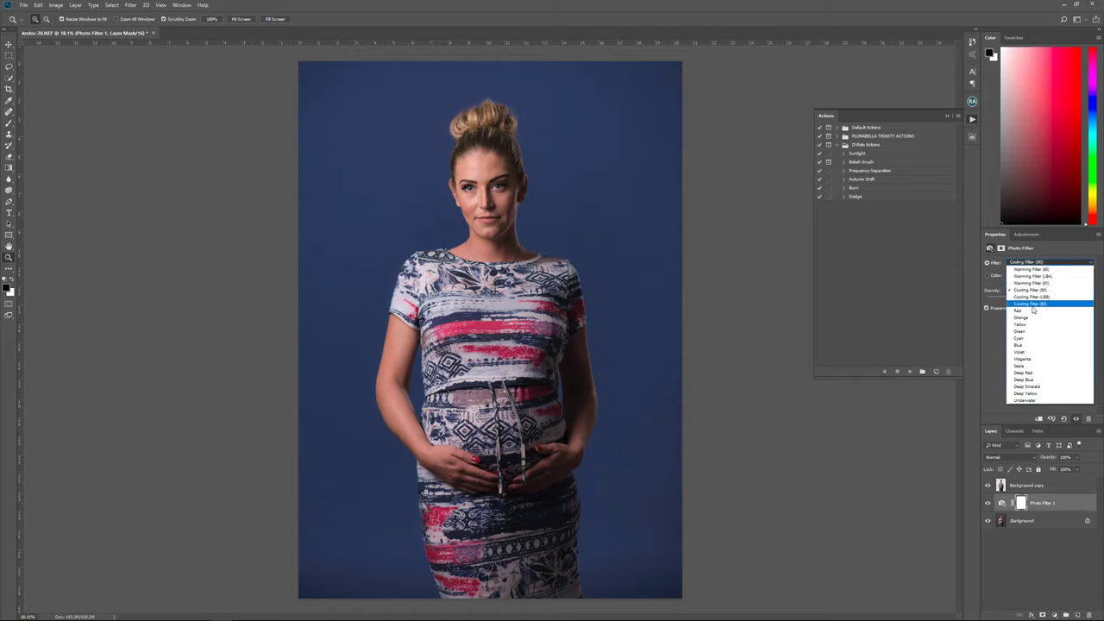
left_click(1033, 304)
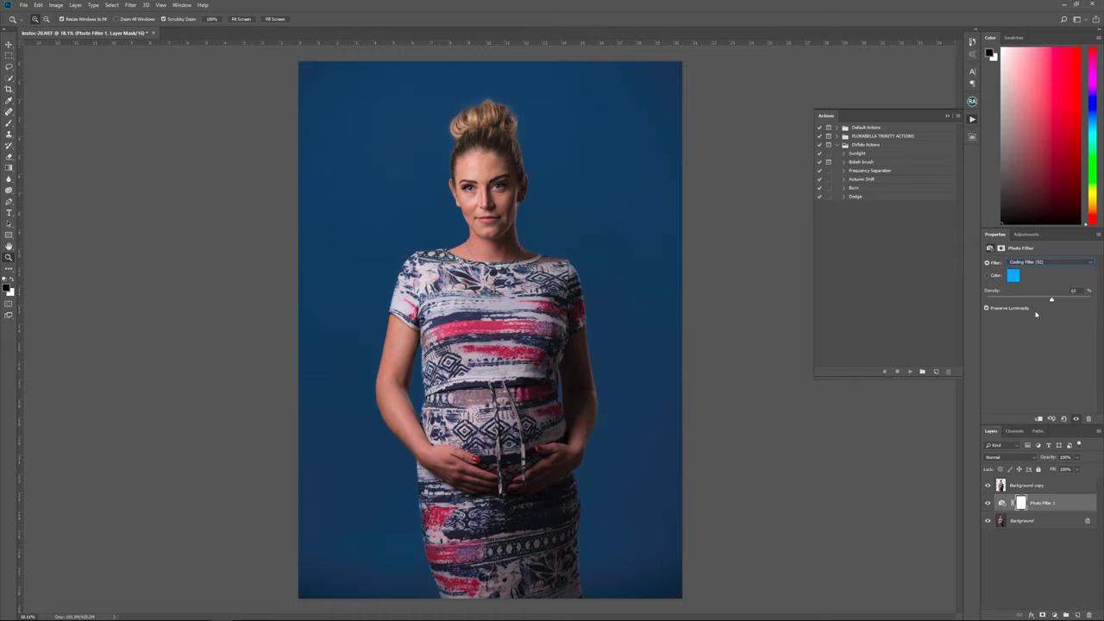
left_click_drag(1052, 300, 1018, 302)
Switch the Photo Filter to Violet at about 55% density and zoom to inspect the purple backdrop
left_click(1035, 263)
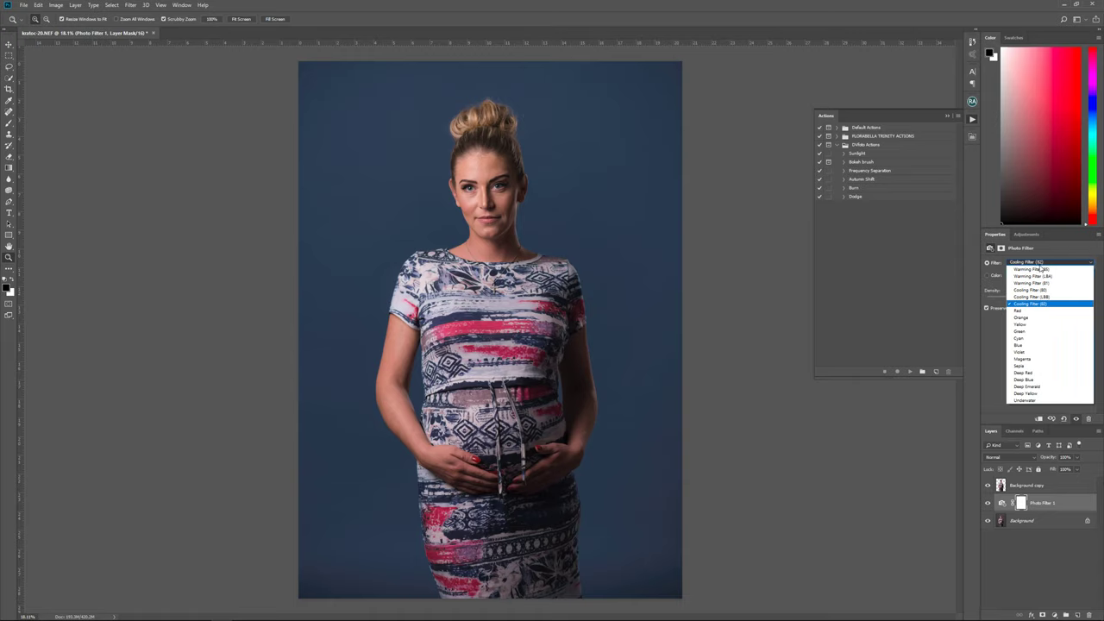
left_click(1029, 353)
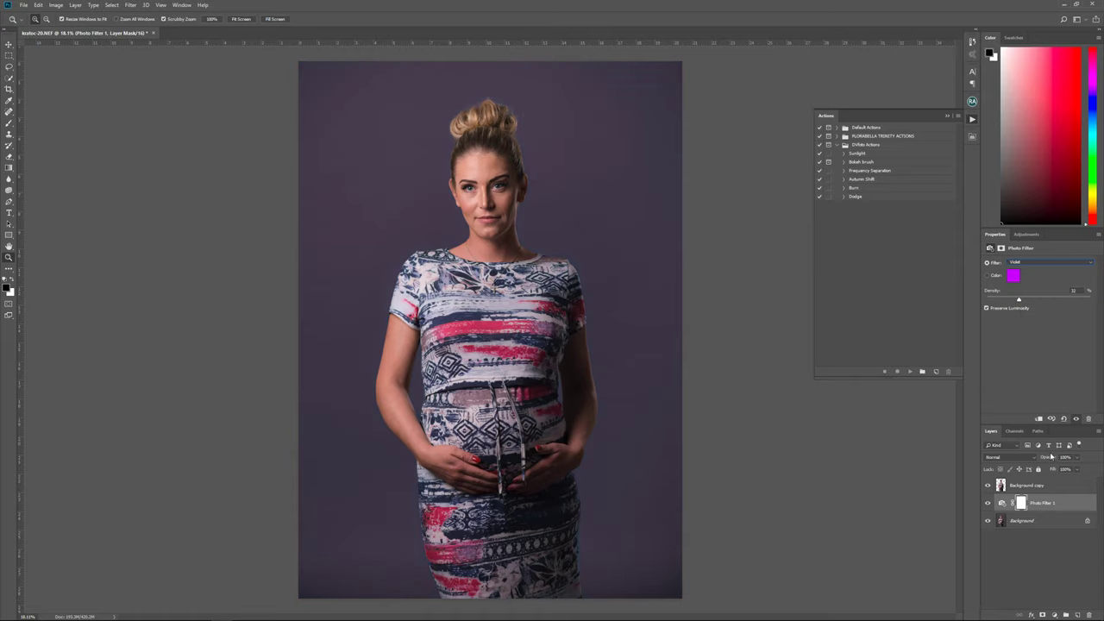
left_click_drag(1041, 304, 1045, 302)
scroll(552, 332, "up", 5)
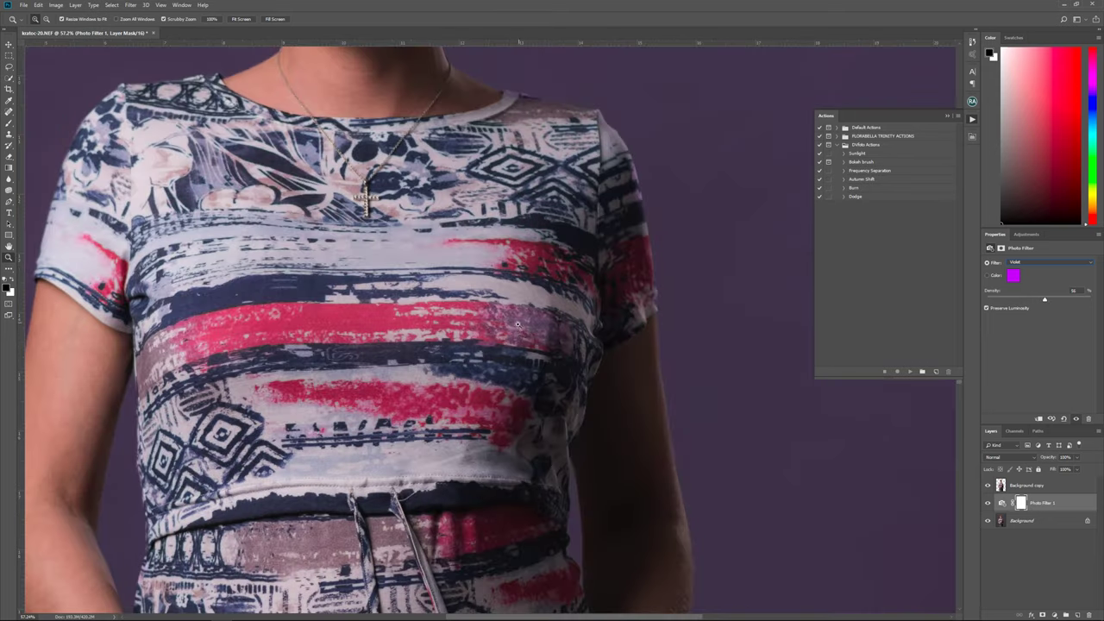
scroll(526, 322, "down", 5)
scroll(494, 493, "up", 3)
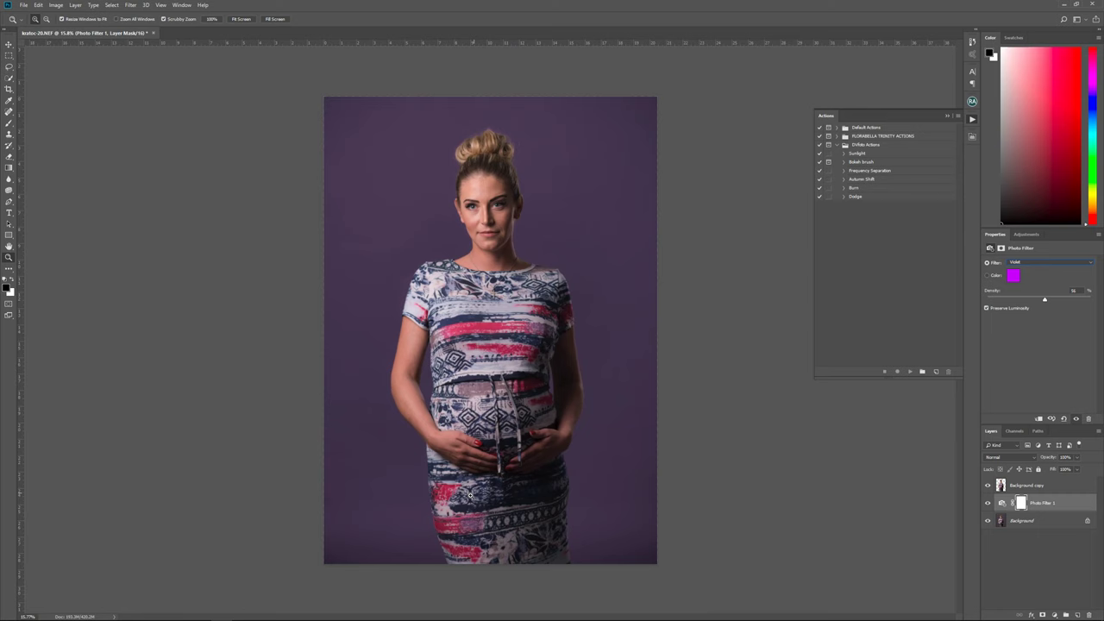
scroll(494, 493, "up", 1)
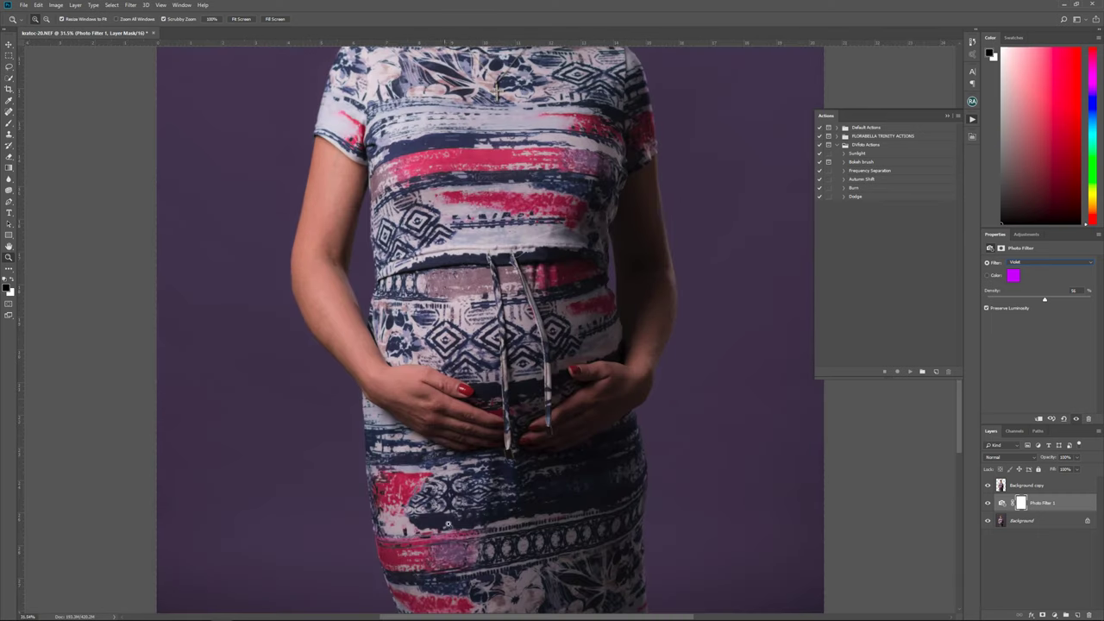
scroll(500, 180, "down", 2)
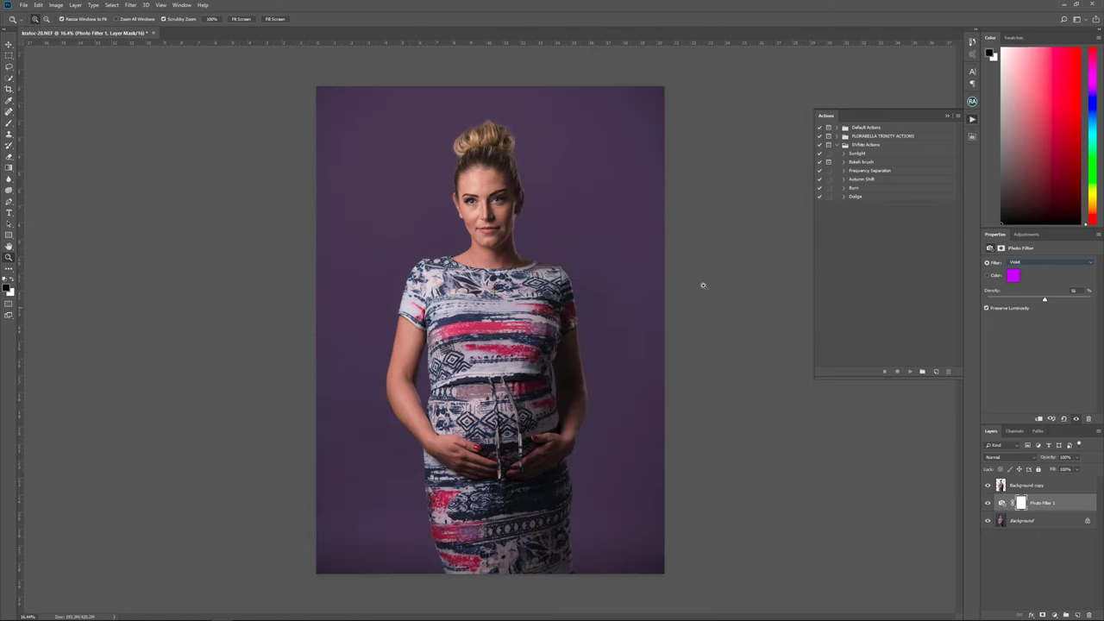
scroll(501, 190, "up", 3)
scroll(501, 191, "down", 3)
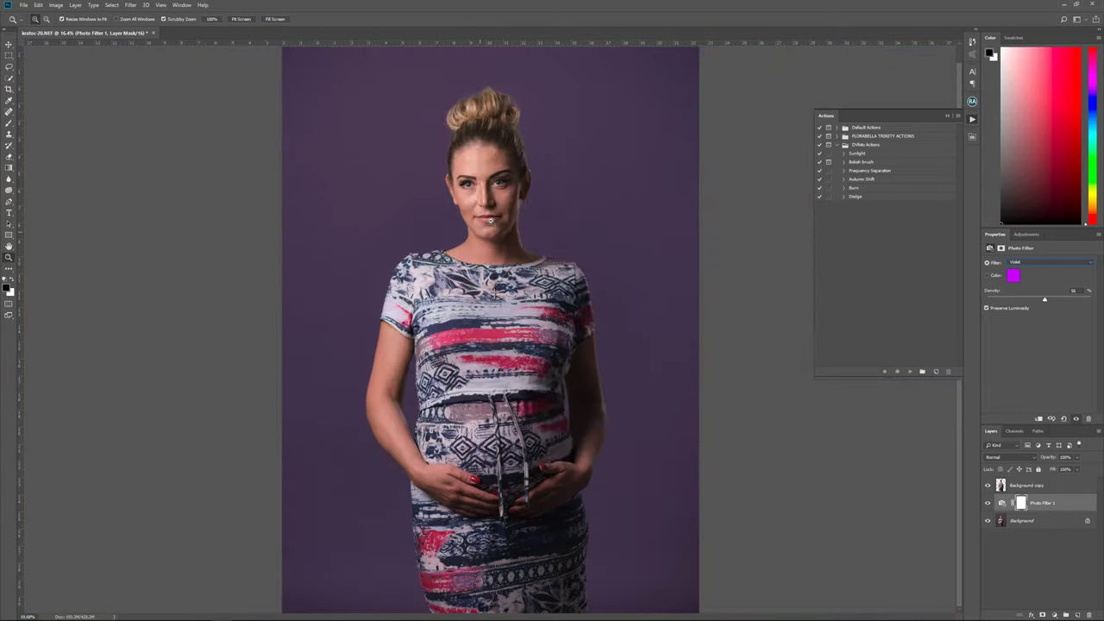
scroll(492, 221, "up", 2)
scroll(498, 217, "down", 2)
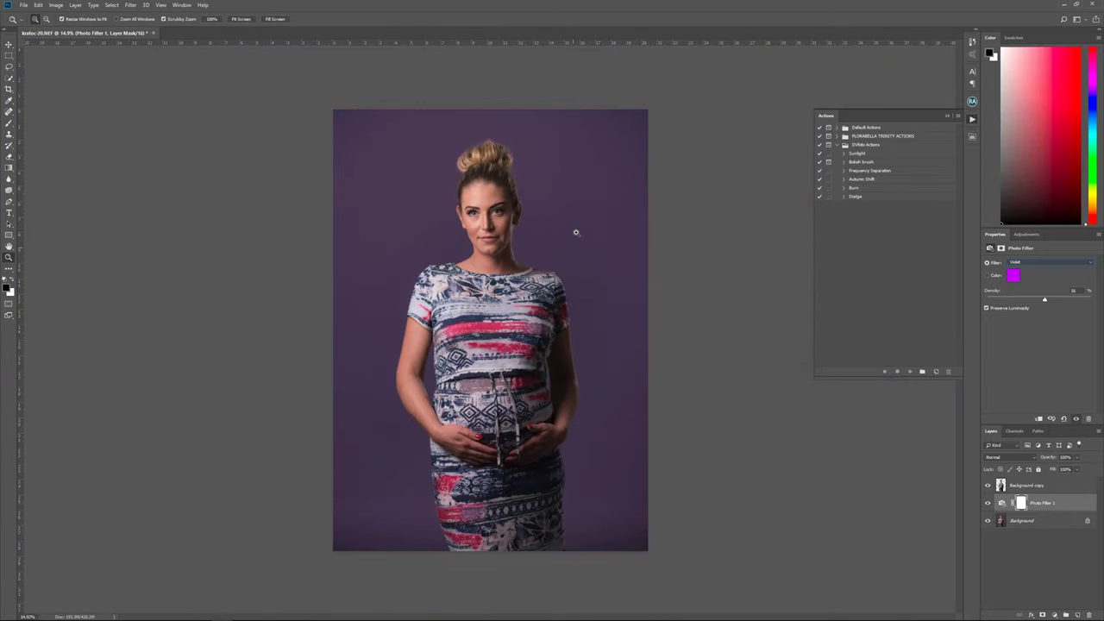
left_click(1043, 263)
left_click(988, 274)
left_click(1013, 276)
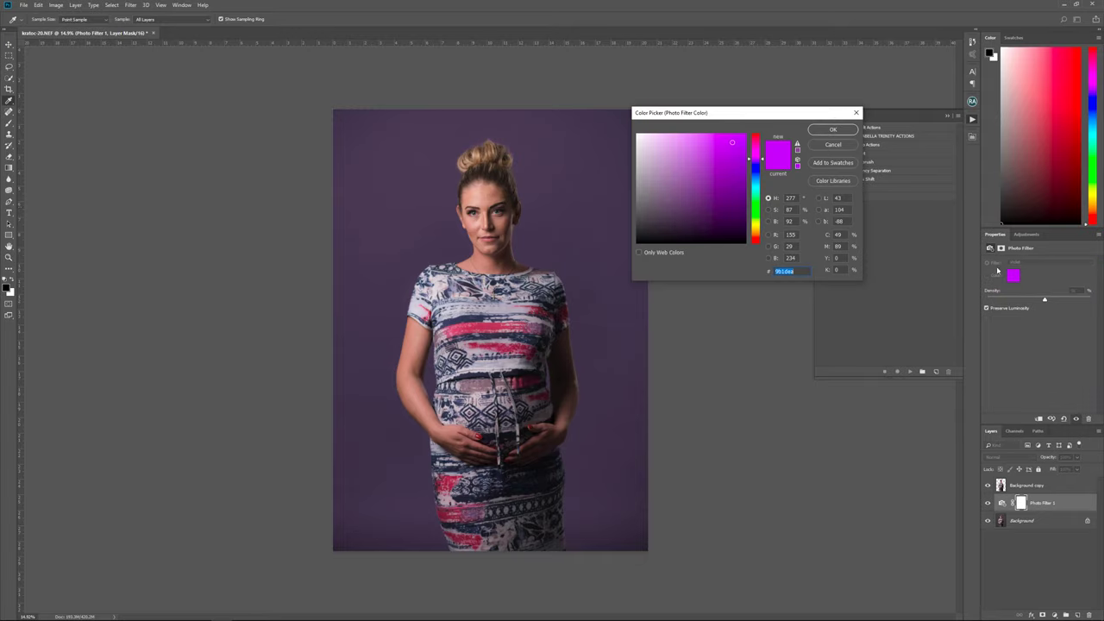
left_click(722, 138)
left_click_drag(749, 161, 749, 248)
left_click(694, 138)
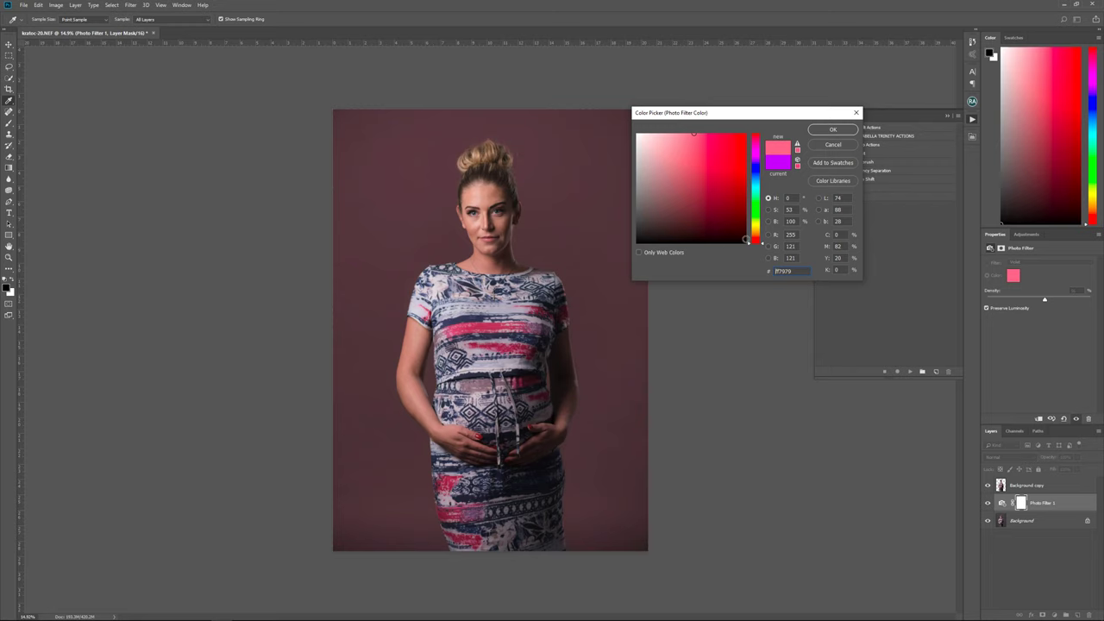
left_click(833, 145)
left_click_drag(471, 324, 508, 327)
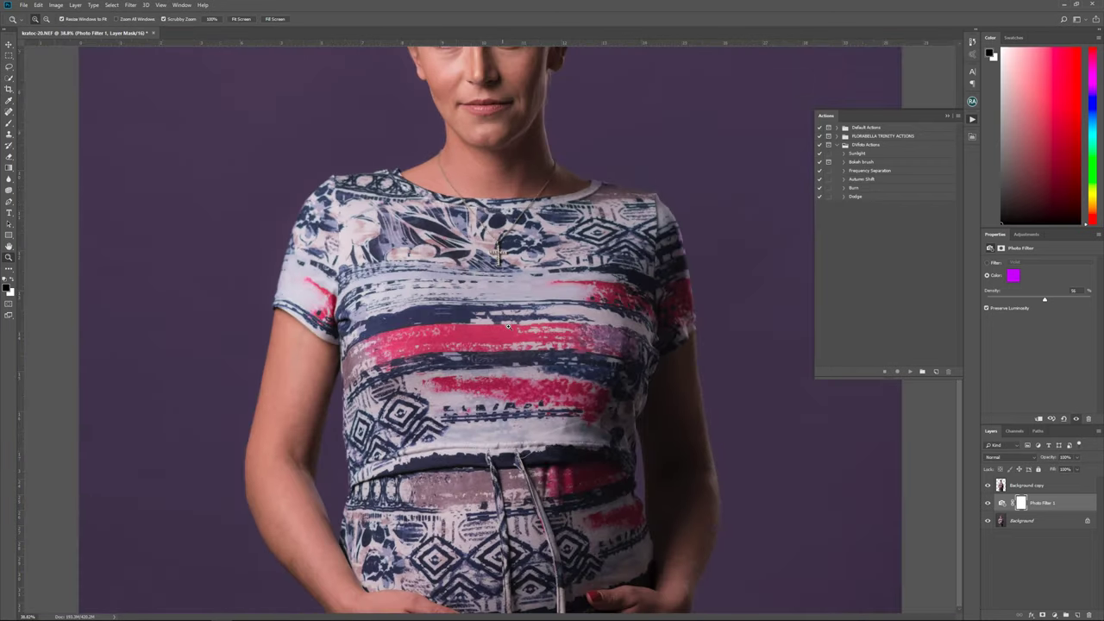
Add a Hue/Saturation layer above Background copy, targeting Reds by sampling the shirt's red stripe
left_click(1025, 488)
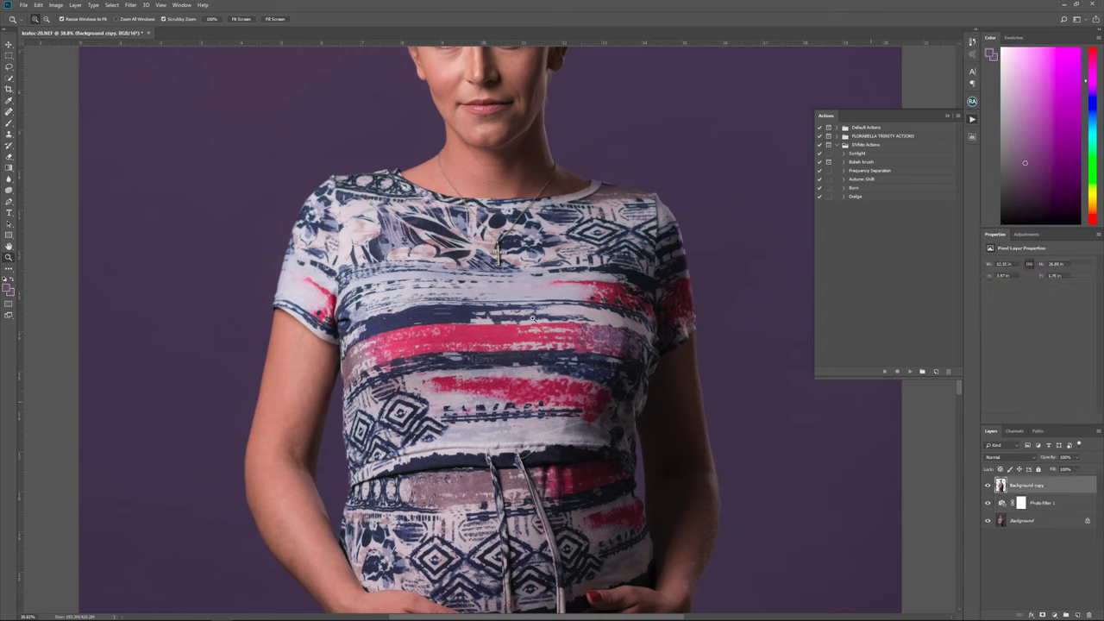
left_click(1053, 615)
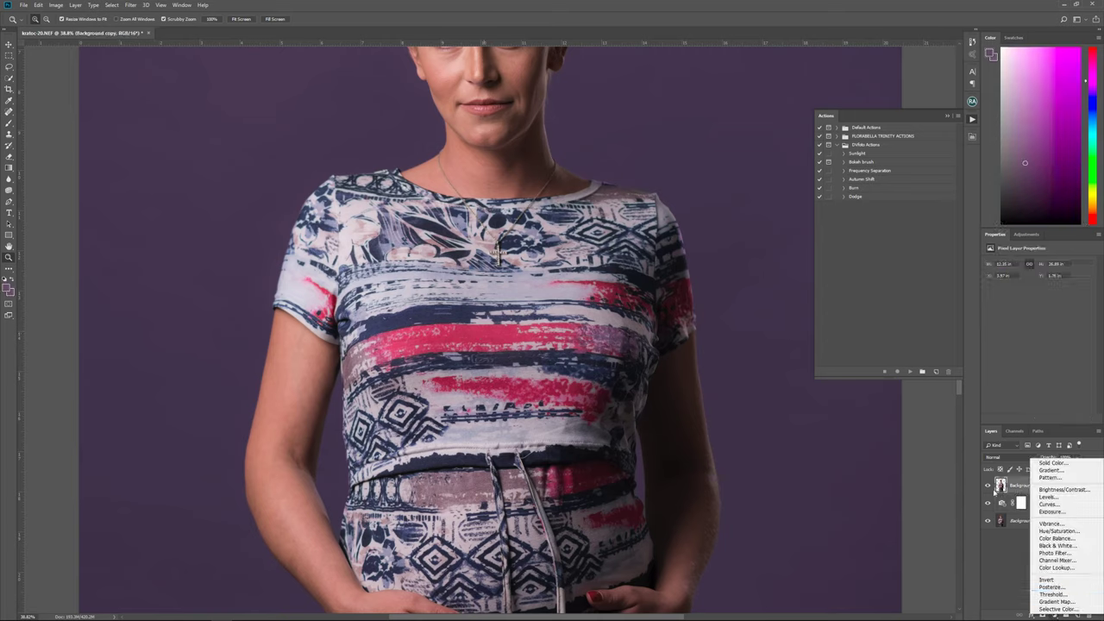
left_click(1056, 532)
left_click(989, 273)
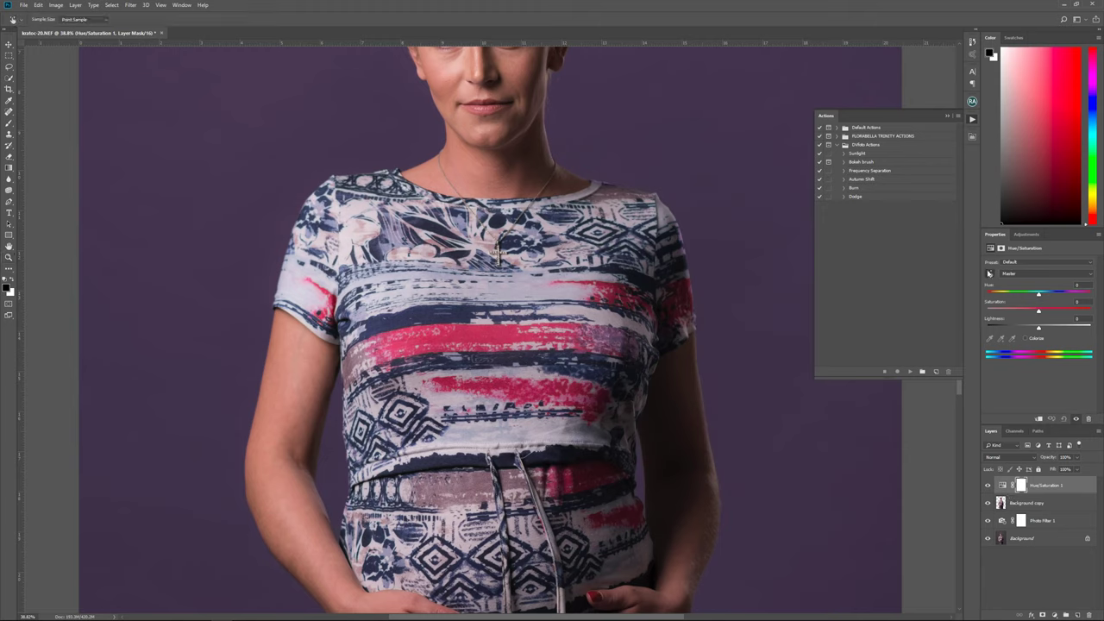
left_click(472, 327)
Narrow the Reds range to spare the skin and set Hue -63, Lightness -57
left_click_drag(1066, 295, 1078, 298)
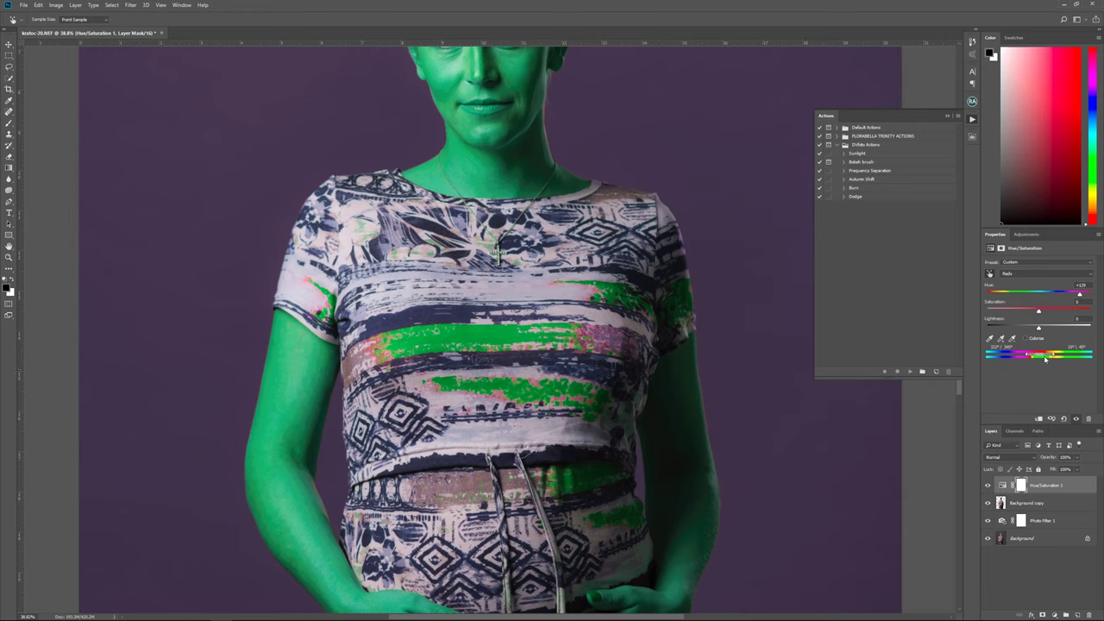
left_click_drag(1045, 357, 1036, 357)
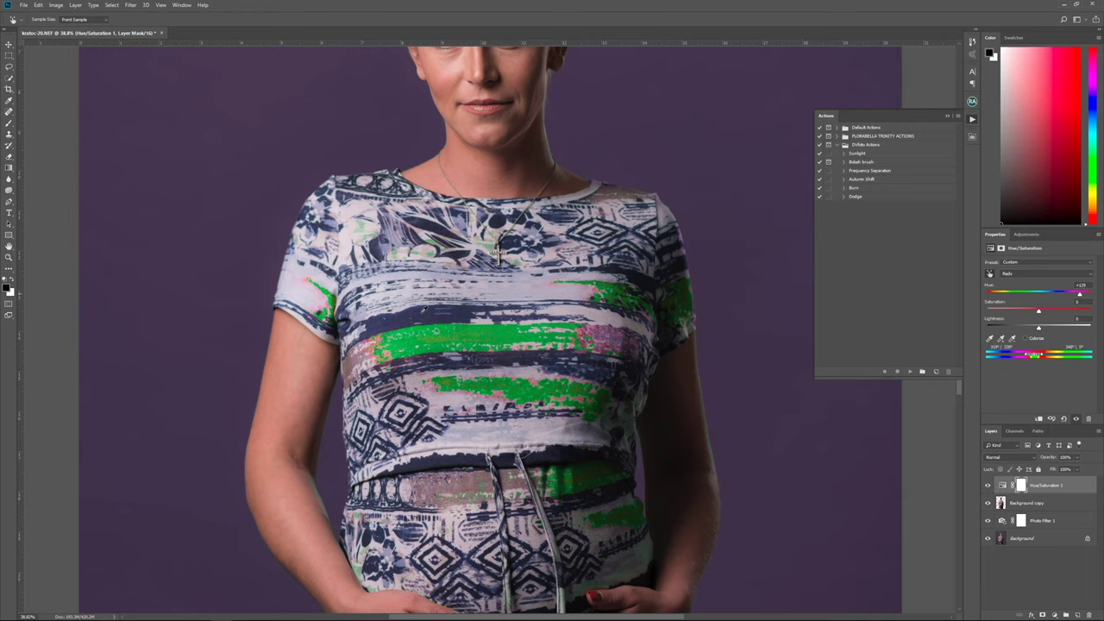
left_click_drag(1040, 296, 1012, 297)
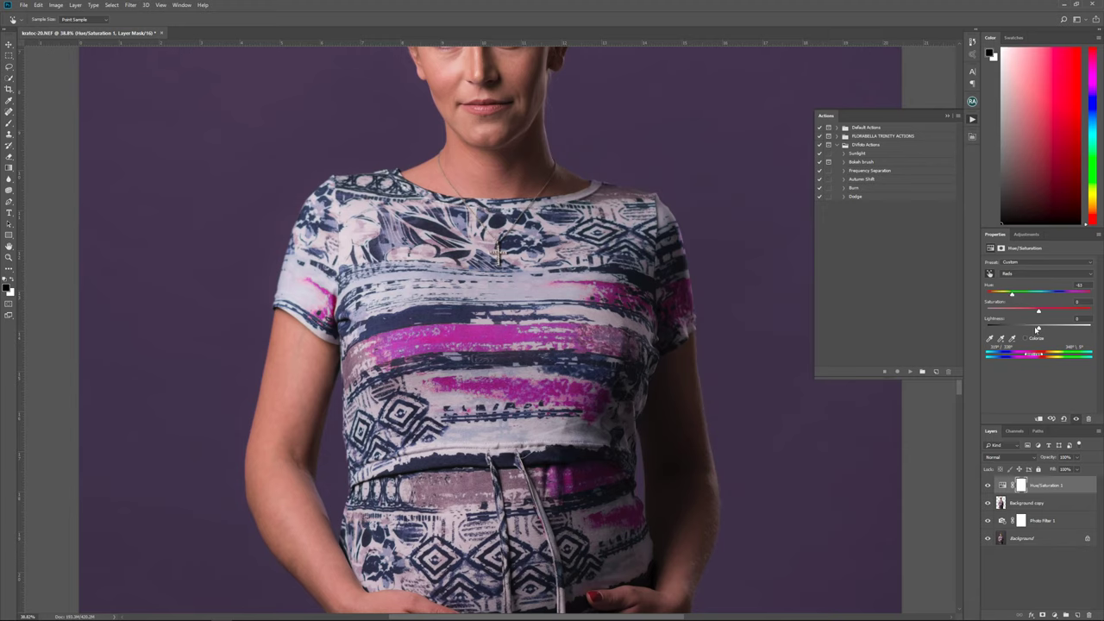
left_click_drag(1022, 336, 1010, 335)
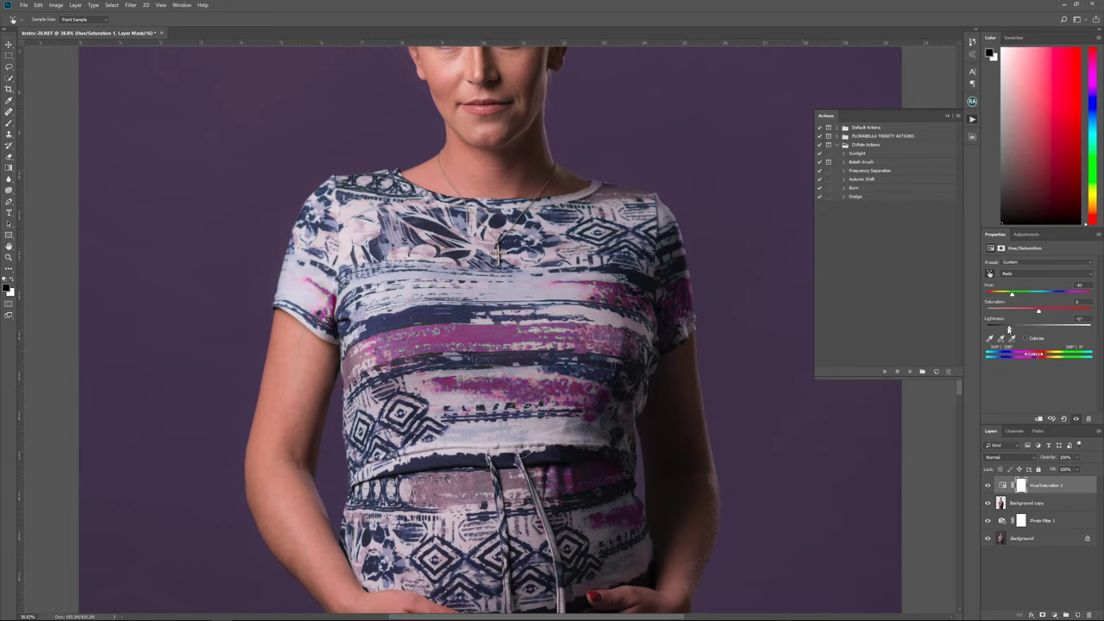
Fit the photo in view, hide Hue/Saturation 1, and toggle Photo Filter 1 off and on to compare
left_click(9, 257)
left_click_drag(370, 242, 328, 244)
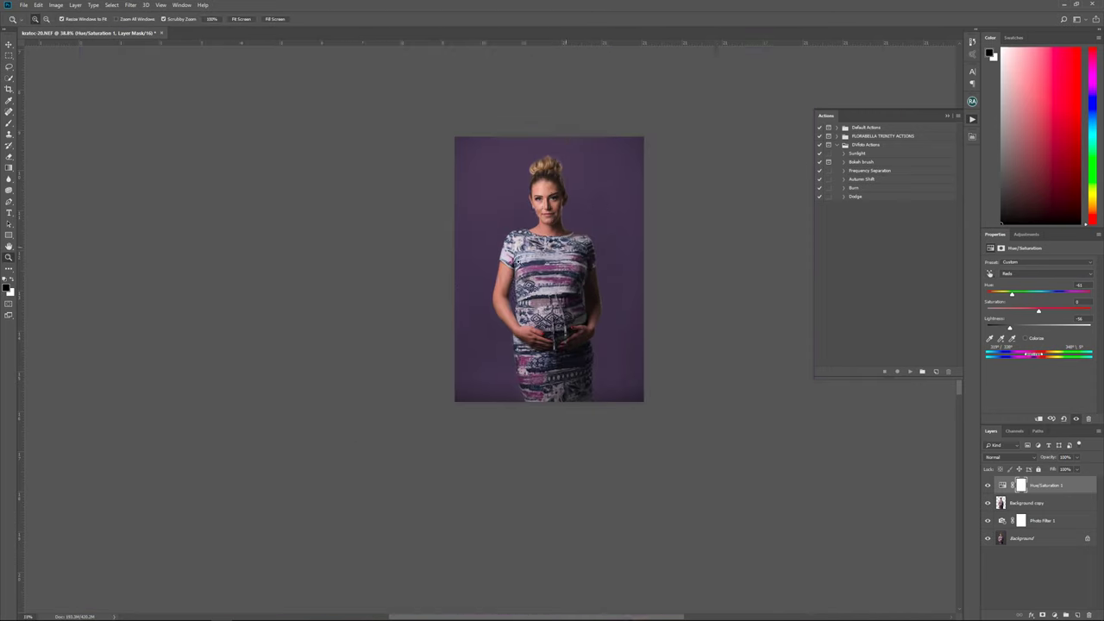
left_click_drag(536, 345, 569, 346)
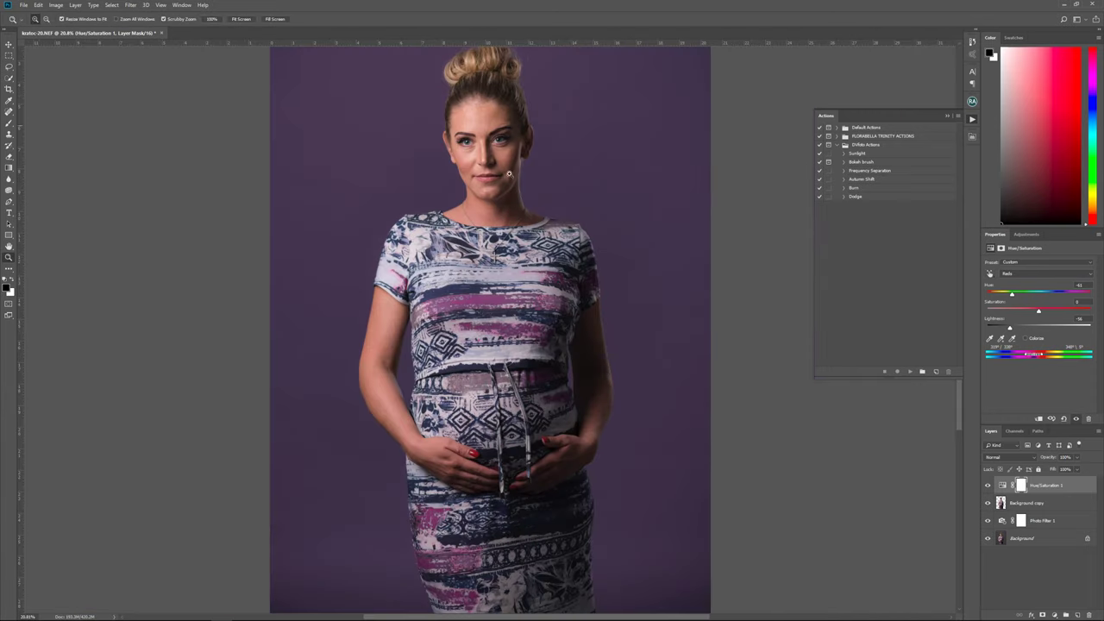
left_click_drag(533, 203, 436, 199)
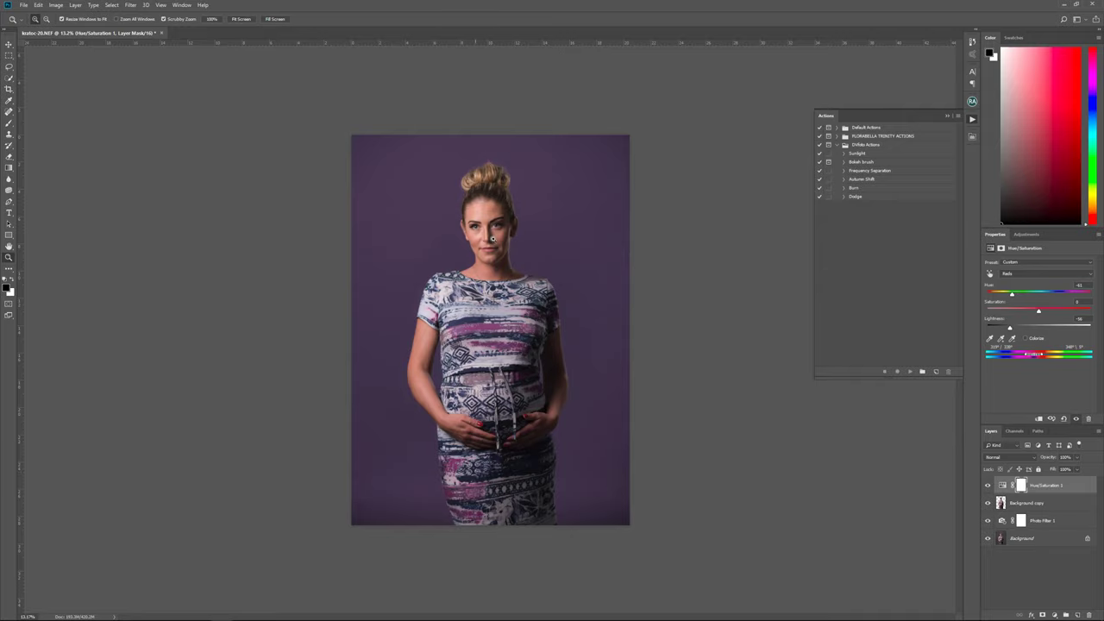
left_click(988, 484)
left_click(988, 520)
left_click(988, 520)
left_click_drag(1045, 520, 1068, 517)
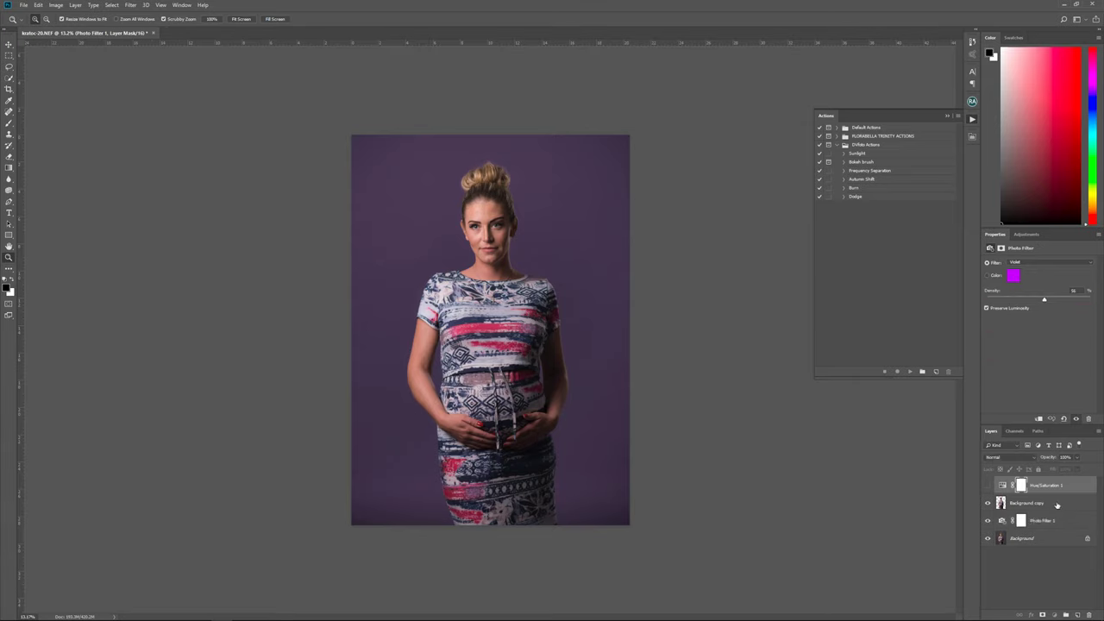
left_click(1012, 276)
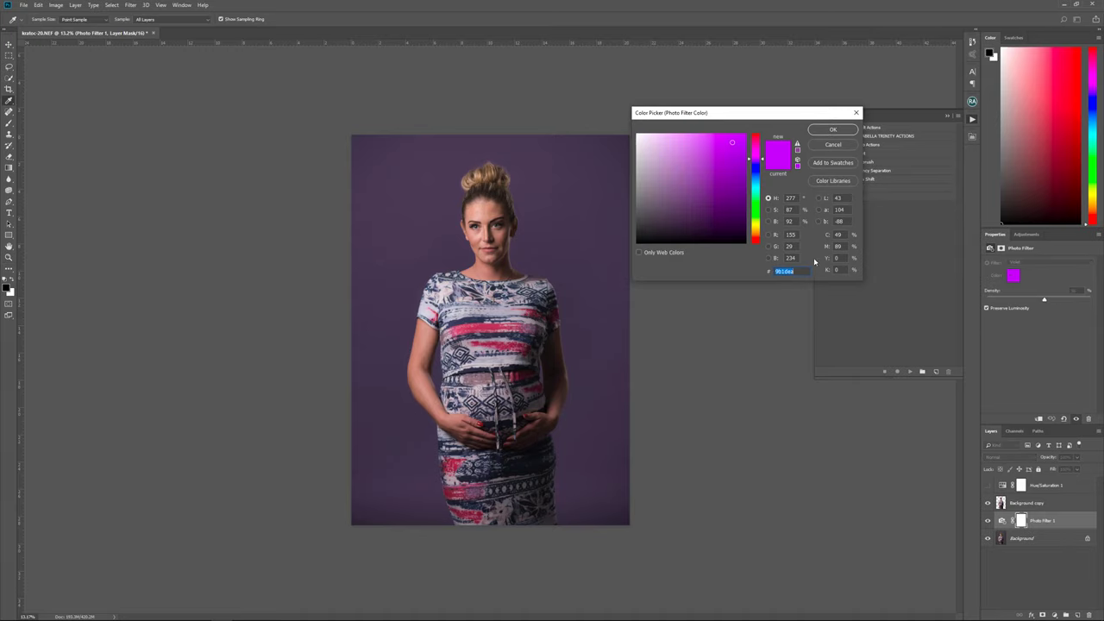
left_click(833, 146)
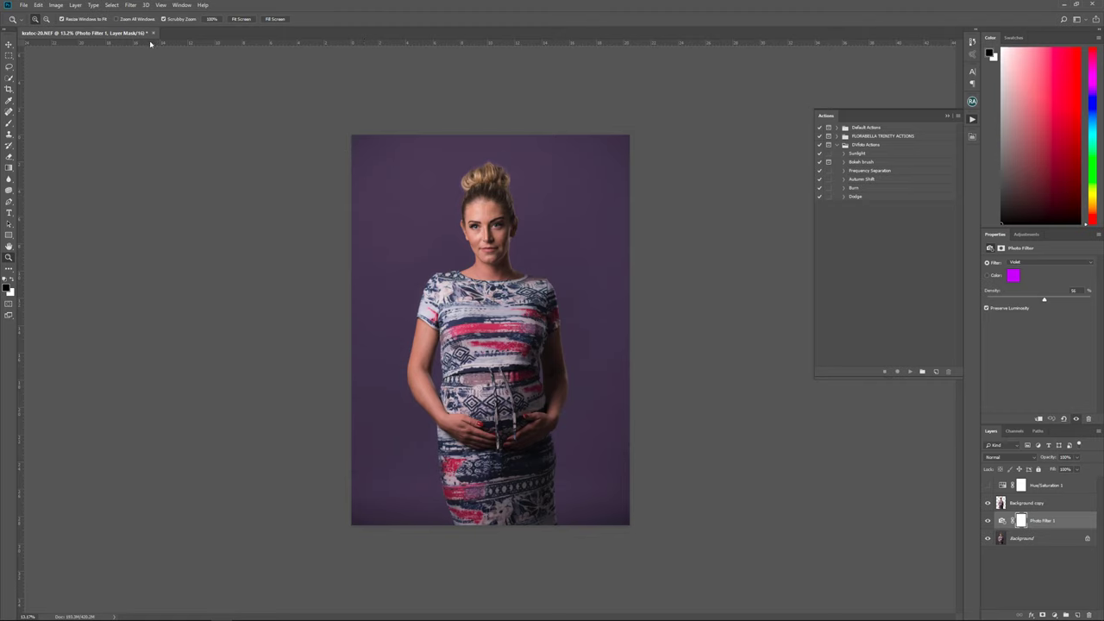
left_click(558, 198, "alt")
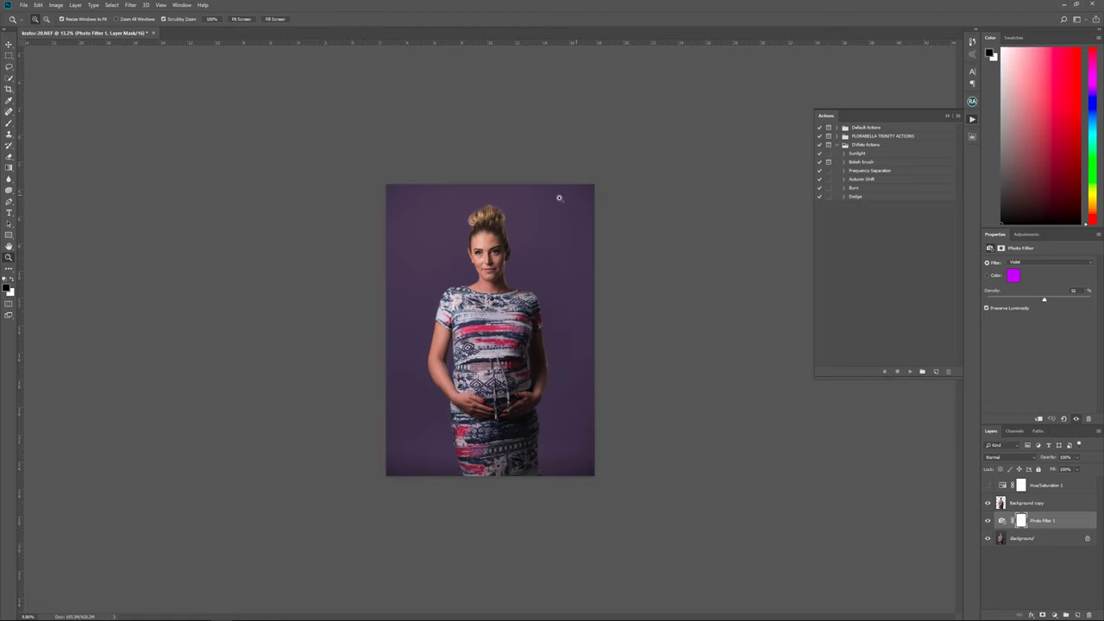
left_click(474, 229)
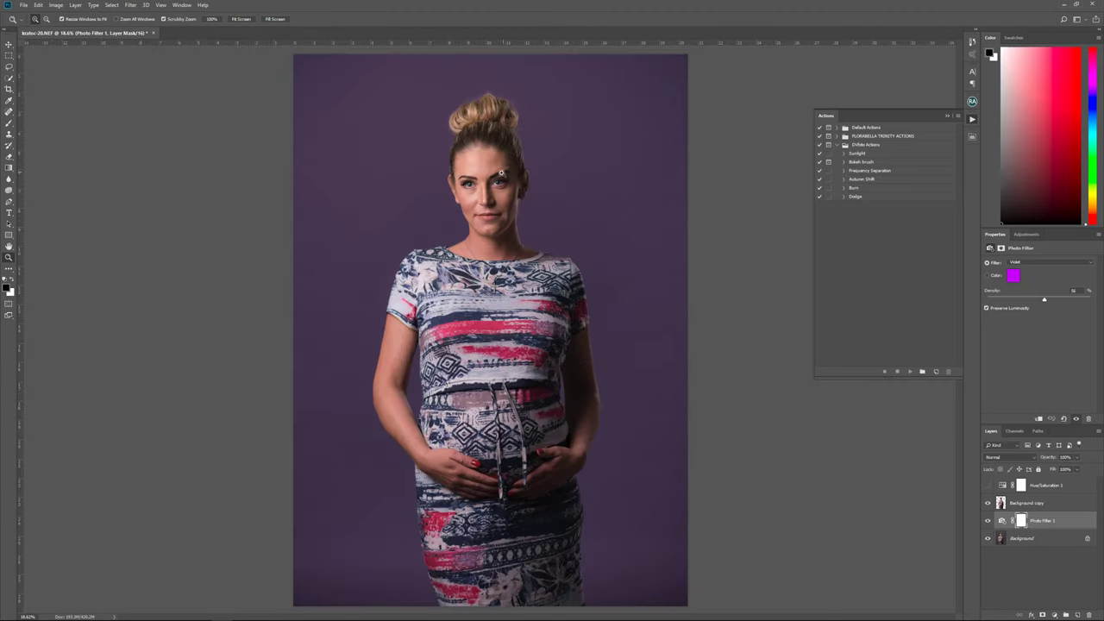
left_click(500, 174)
left_click(522, 188, "alt")
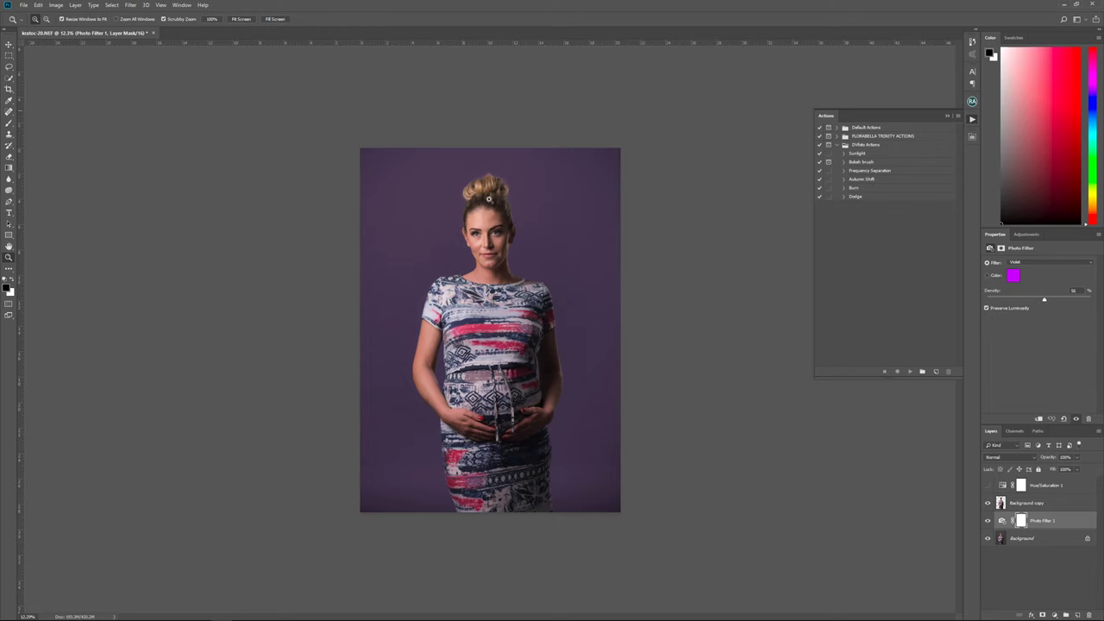
left_click_drag(511, 289, 623, 425)
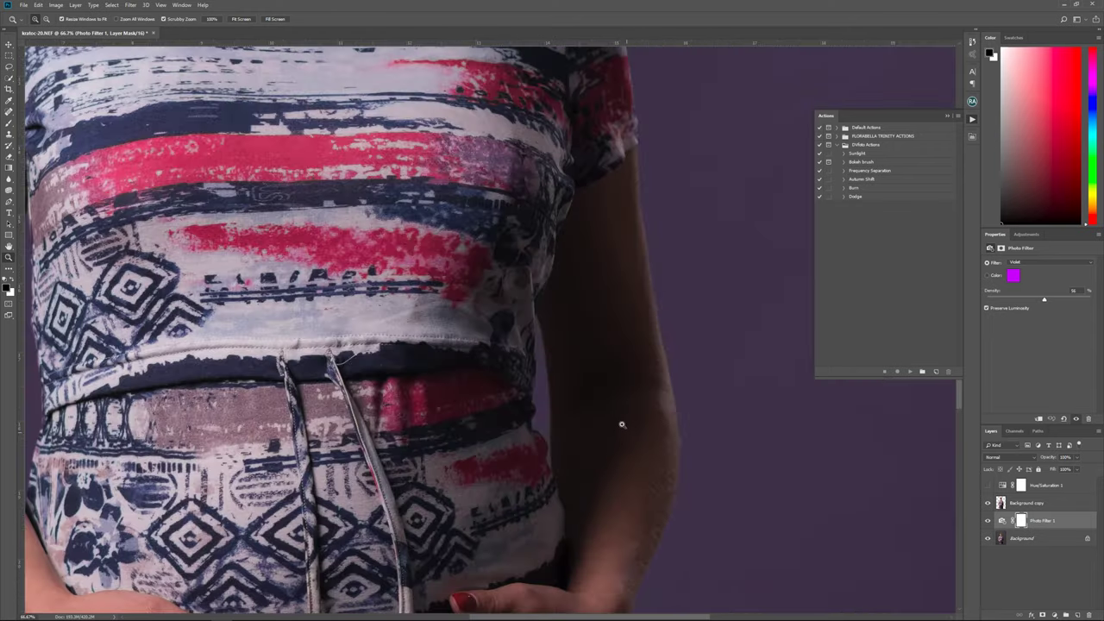
left_click_drag(606, 322, 333, 176)
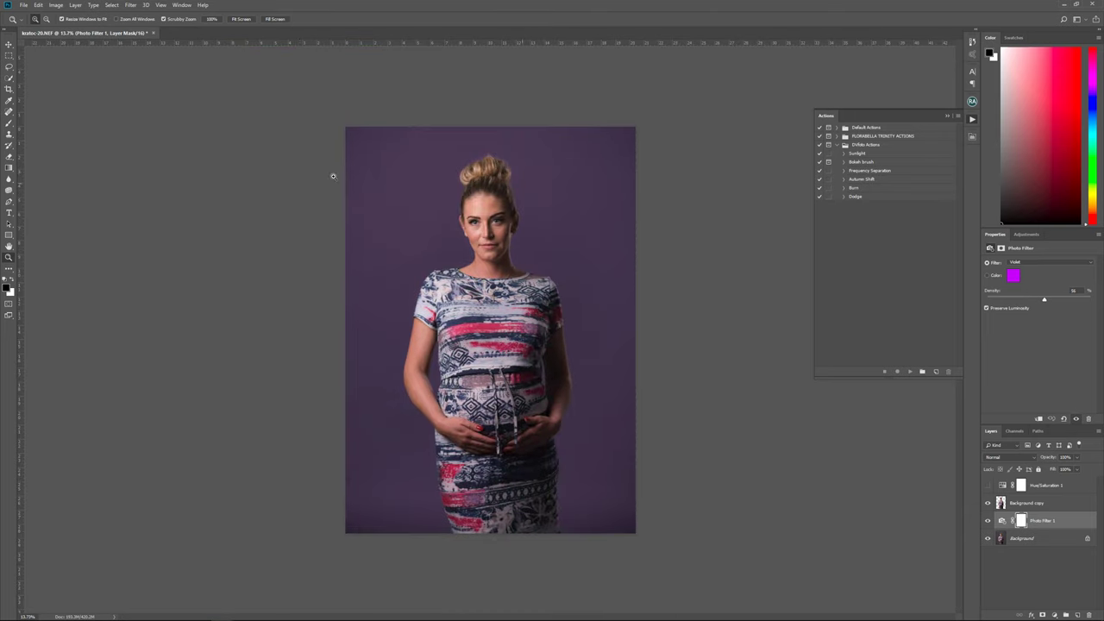
left_click_drag(414, 268, 287, 271)
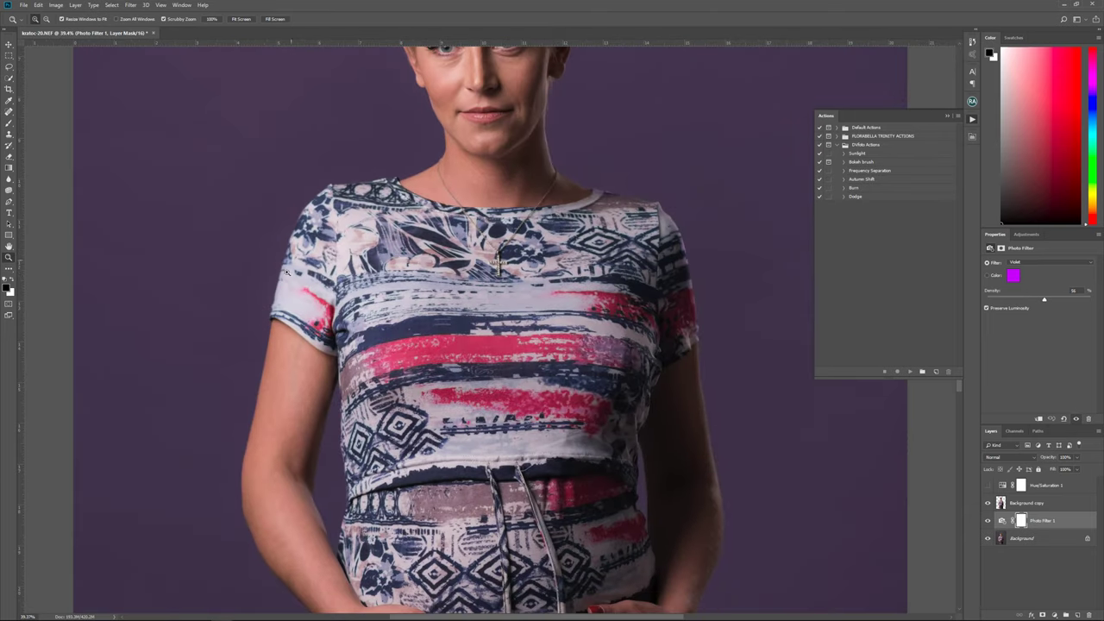
scroll(517, 253, "down", 5)
scroll(517, 254, "up", 6)
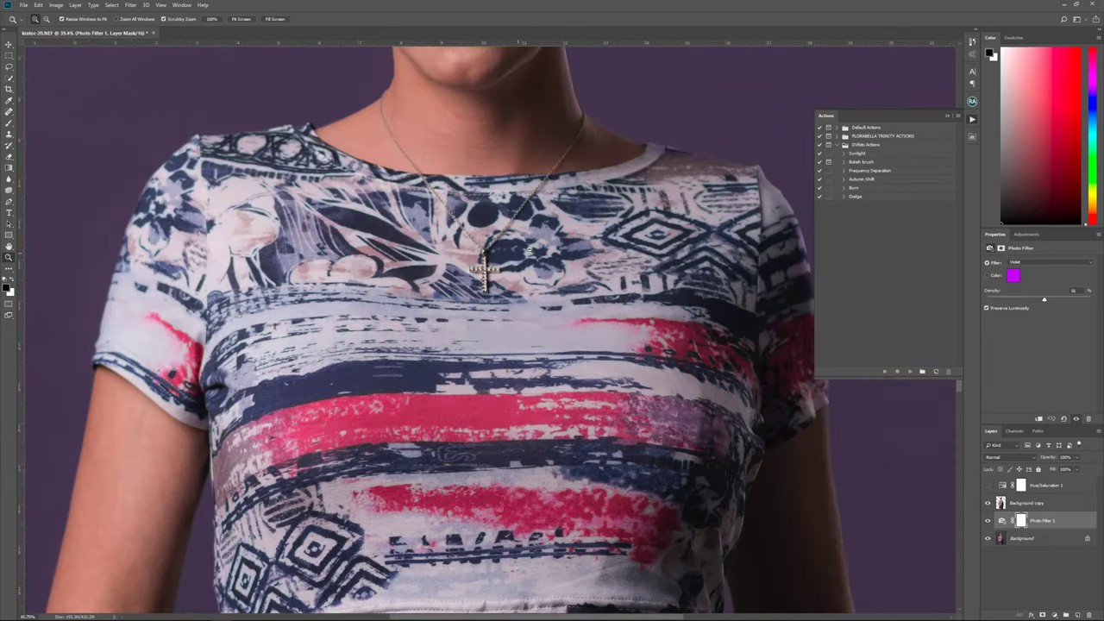
scroll(751, 254, "up", 2)
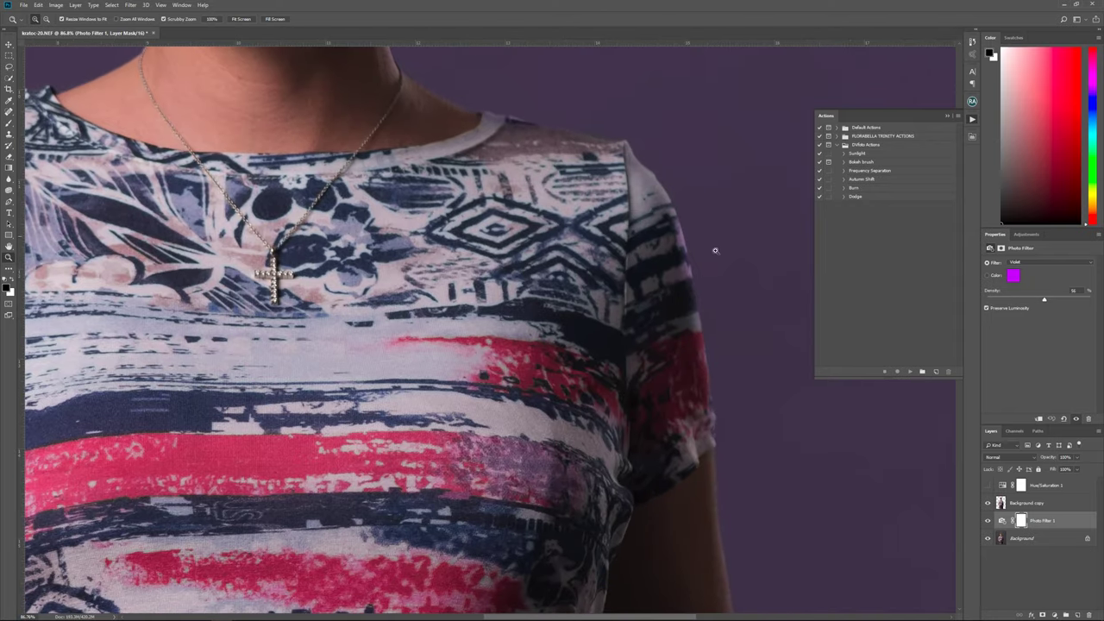
left_click_drag(1051, 524, 1049, 495)
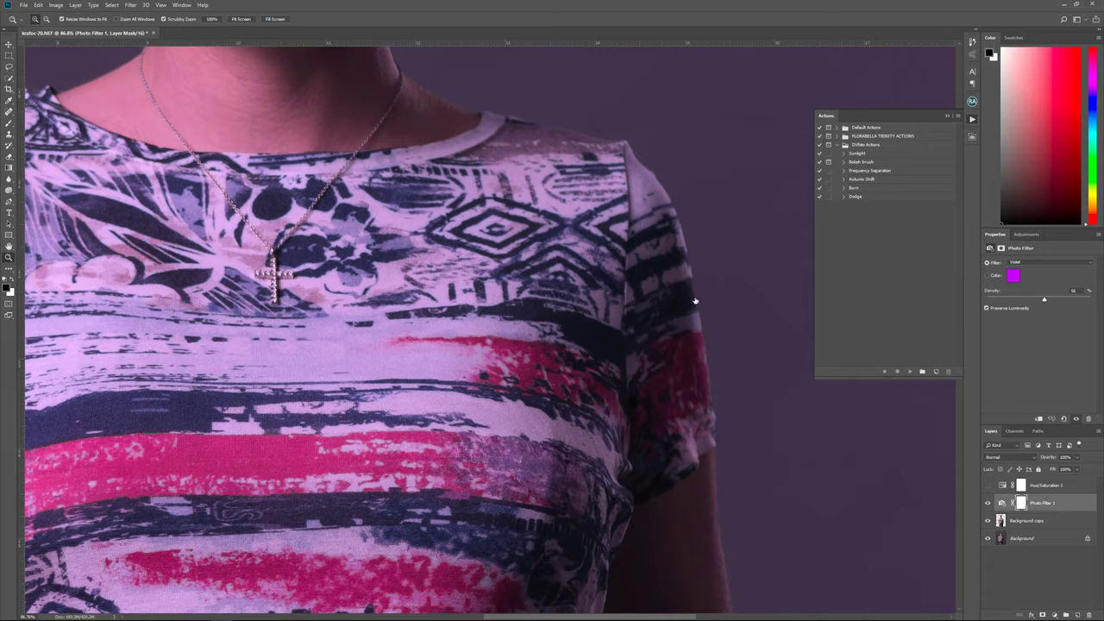
scroll(695, 300, "down", 5)
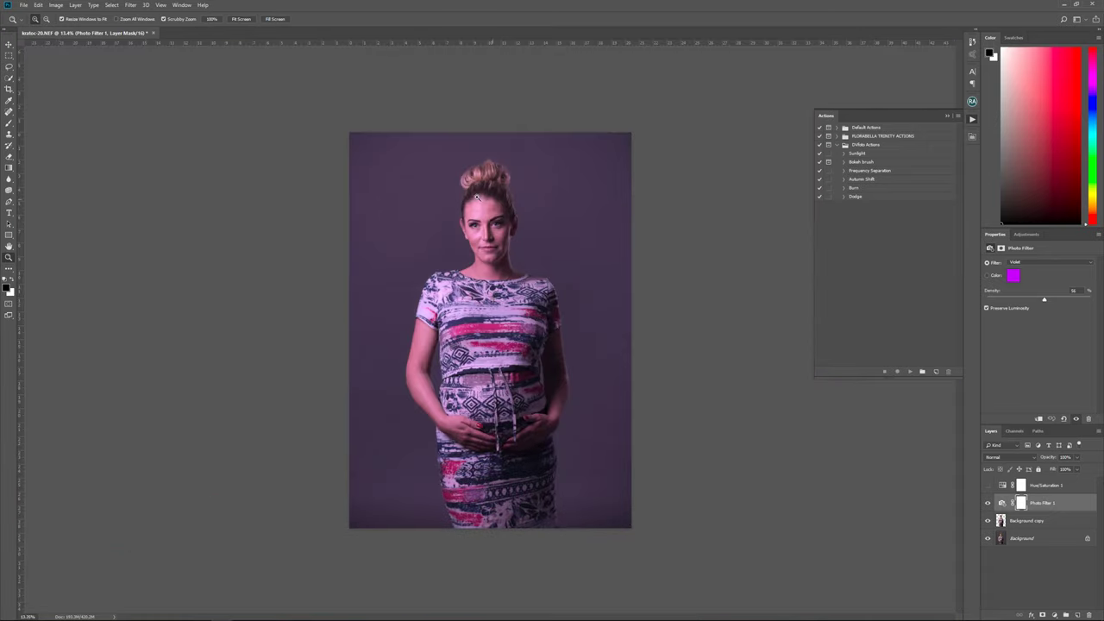
scroll(496, 190, "up", 2)
scroll(484, 203, "down", 2)
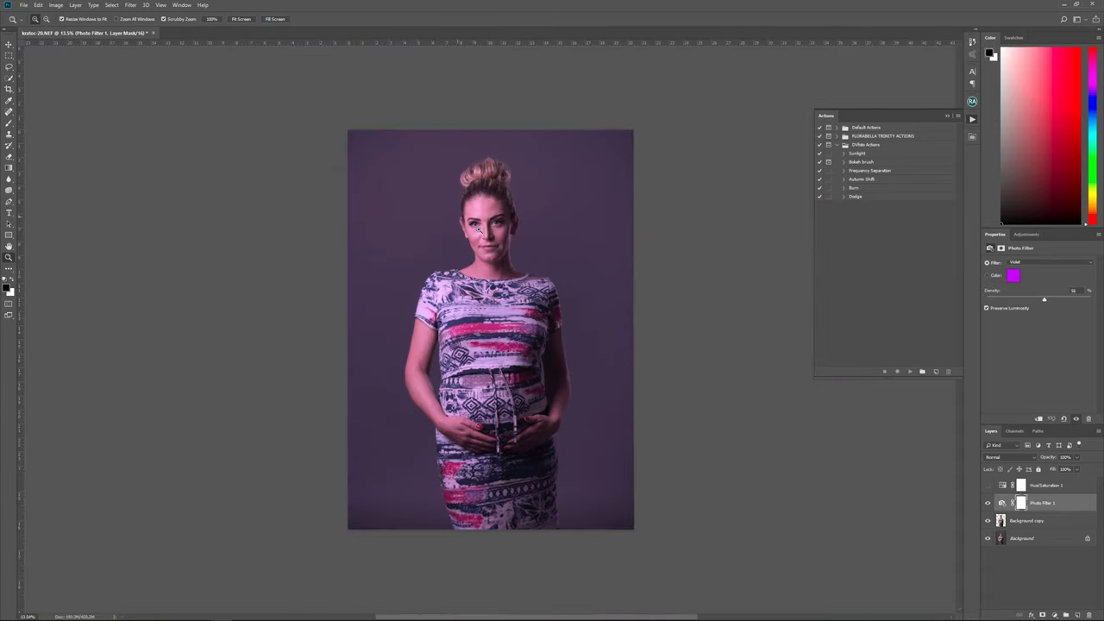
scroll(632, 328, "up", 2)
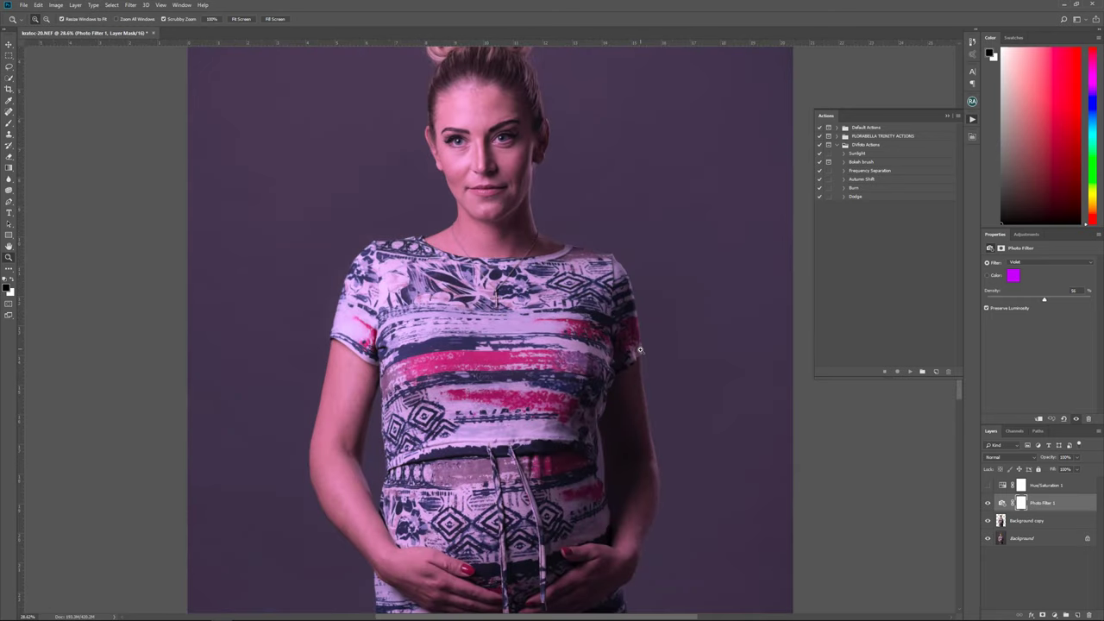
left_click_drag(1060, 504, 1060, 528)
scroll(688, 272, "up", 2)
scroll(688, 271, "up", 4)
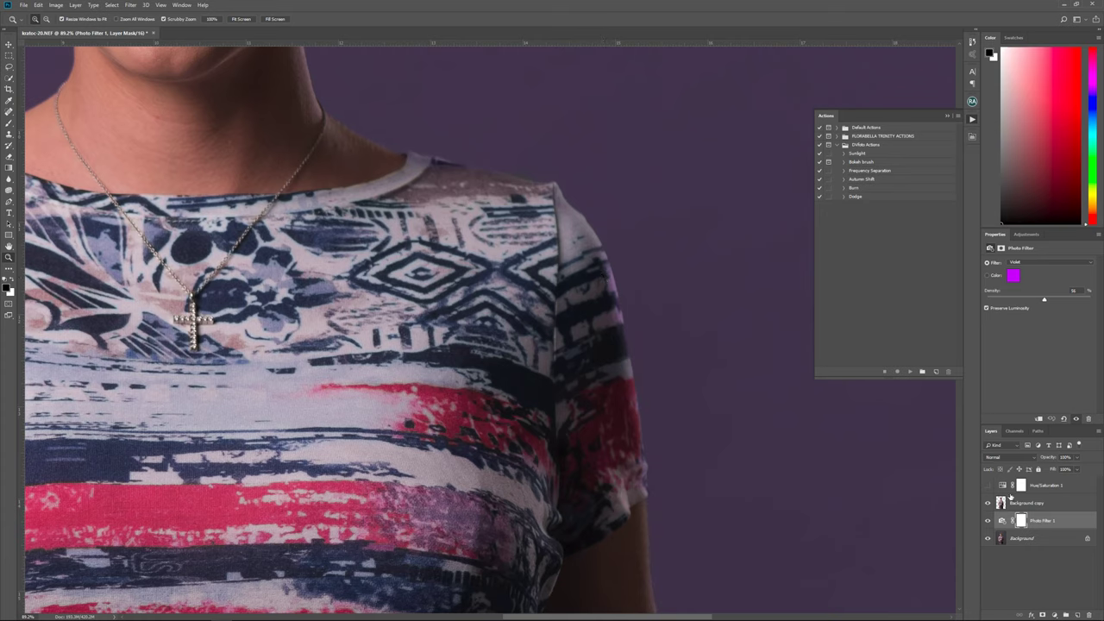
Select the Photo Filter 1 layer mask and brush it along the waist and arm edges
left_click(1021, 522)
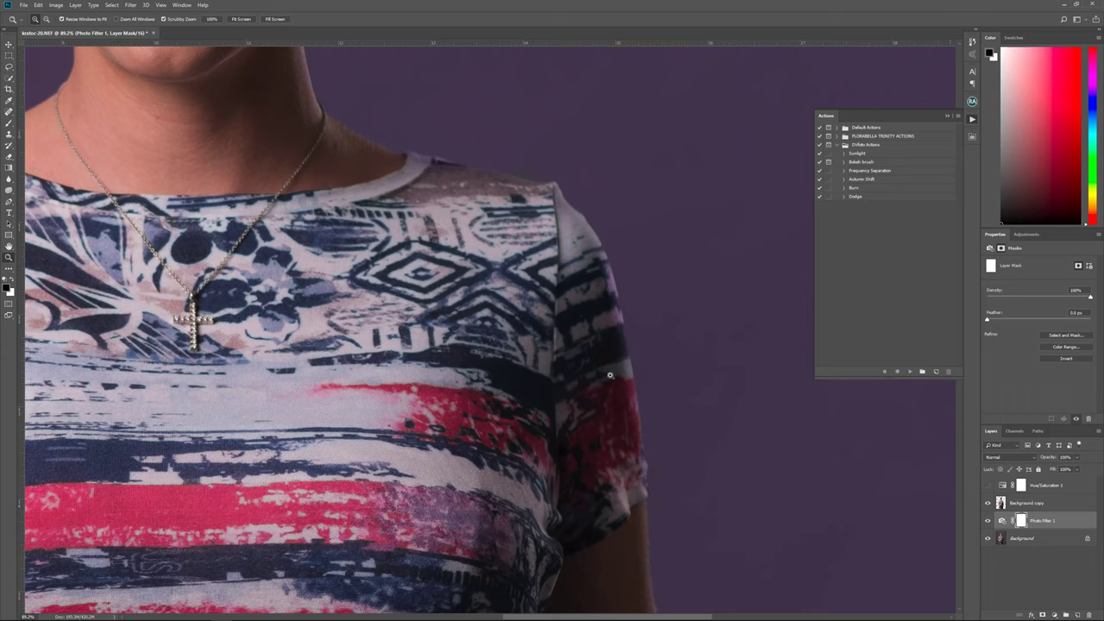
left_click(9, 123)
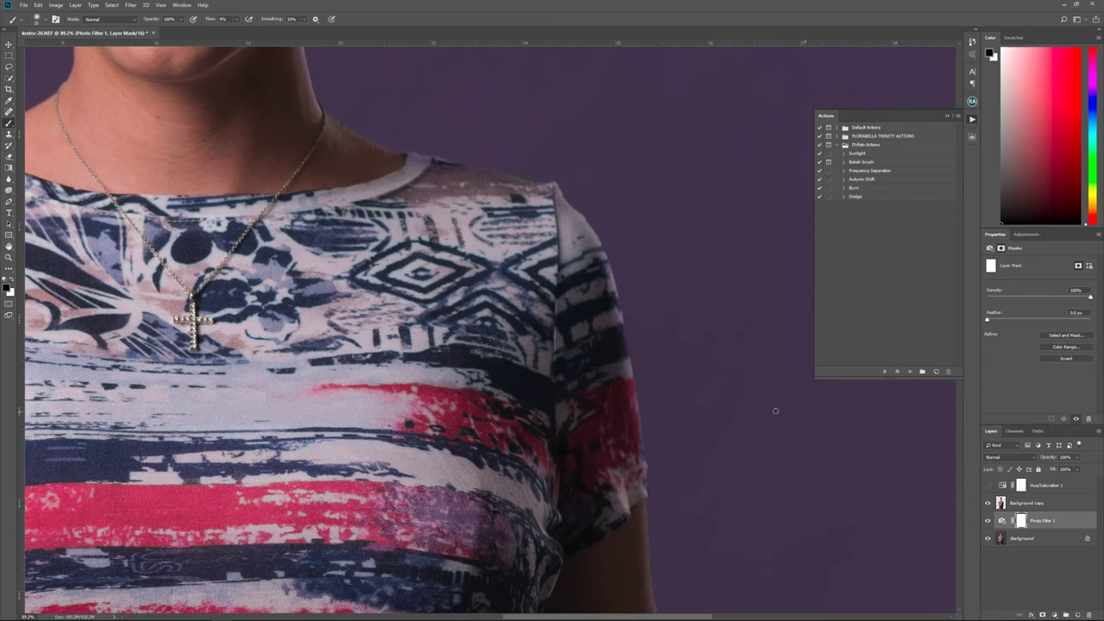
scroll(752, 178, "down", 10)
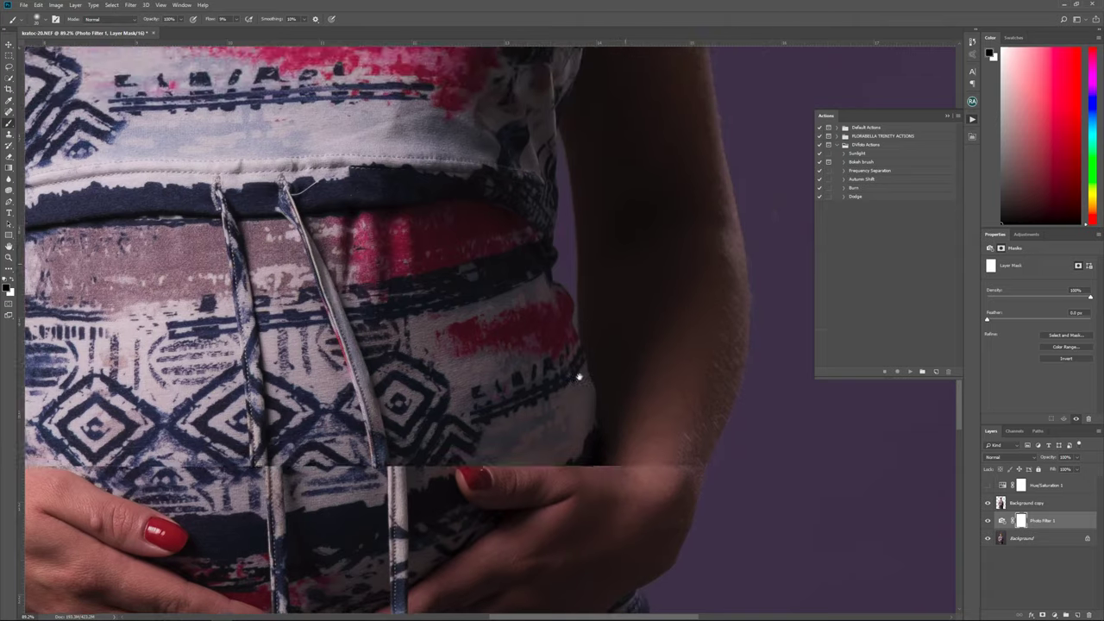
scroll(557, 231, "up", 3)
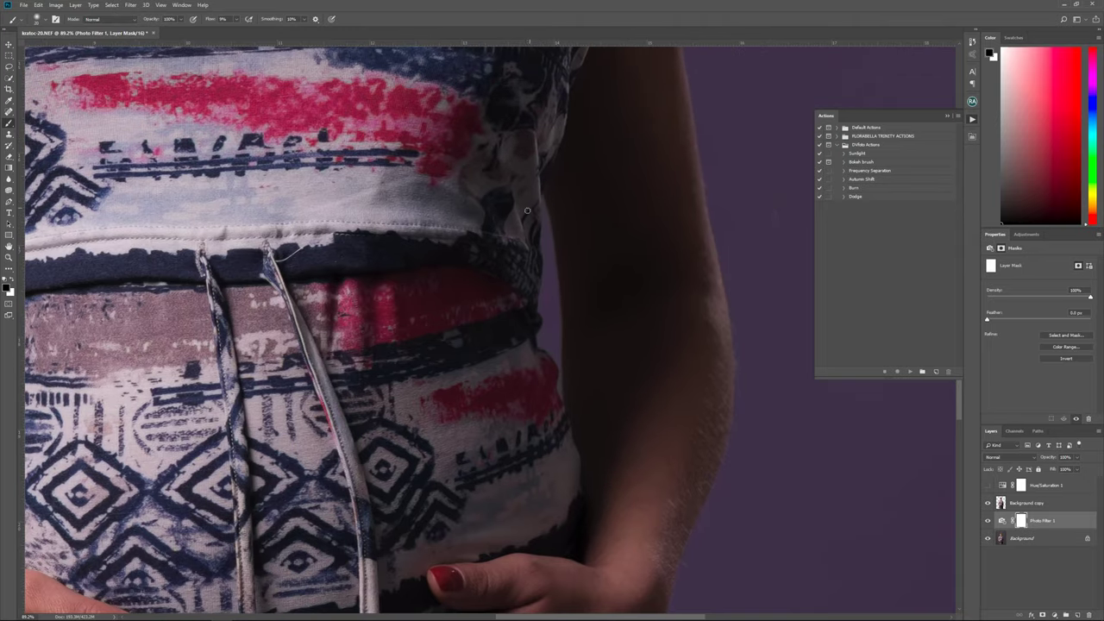
Select the Background copy layer, turn its visibility on, and add a white layer mask
left_click(1017, 507)
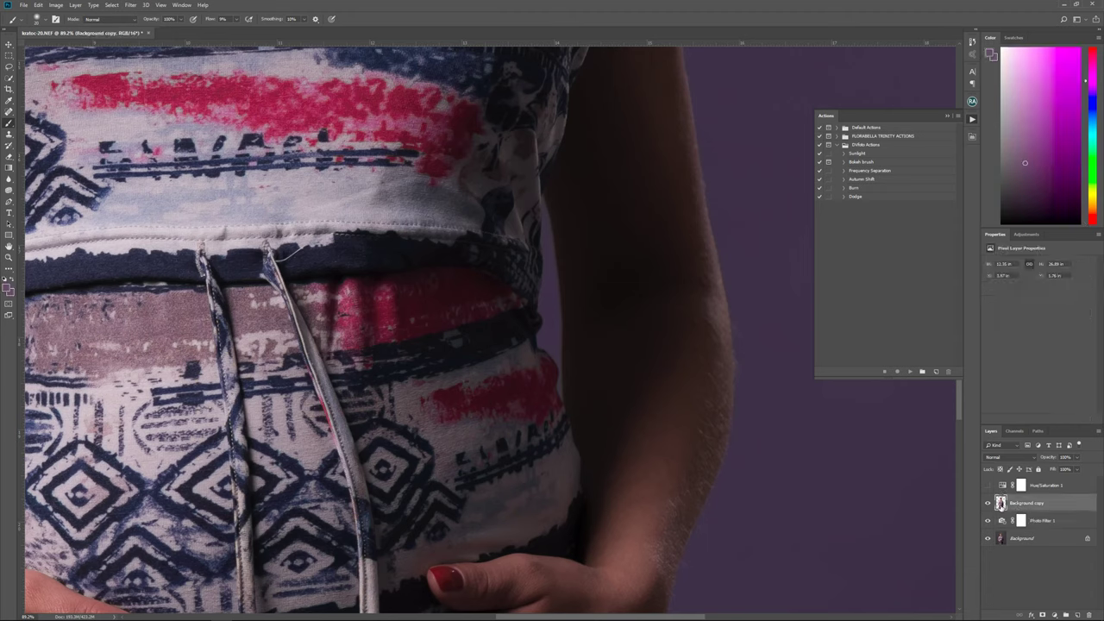
left_click(987, 504)
left_click(1042, 614)
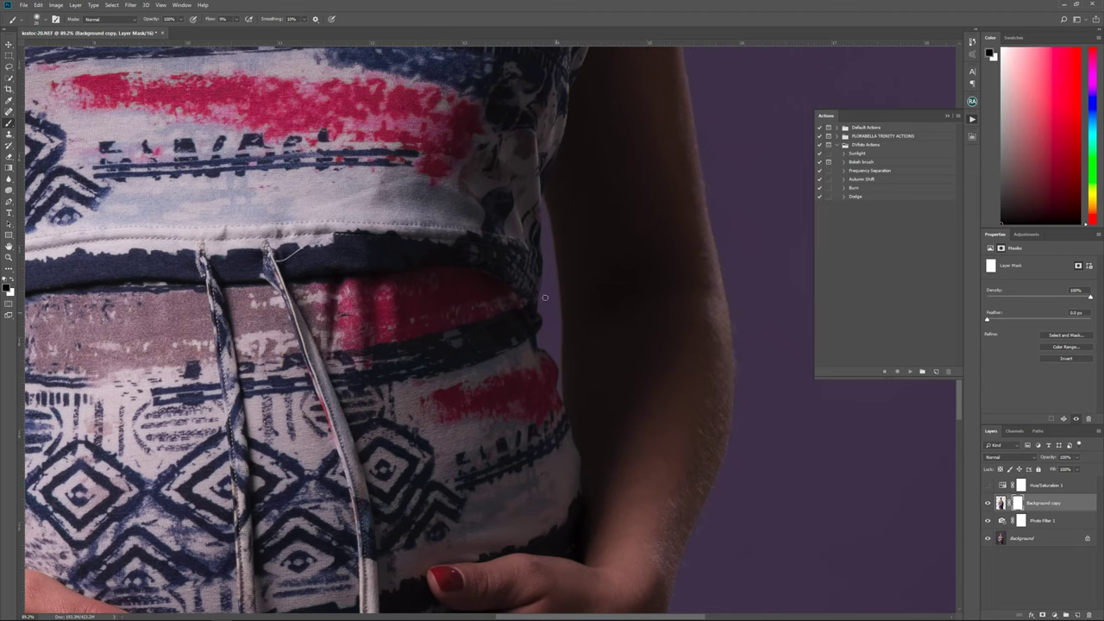
scroll(452, 242, "left", 5)
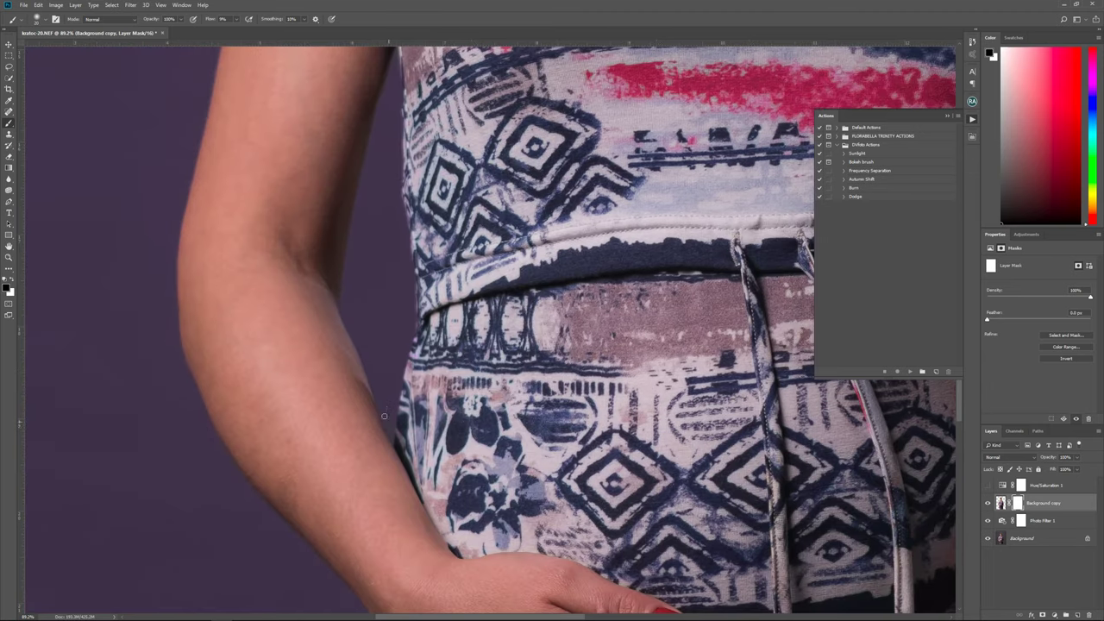
scroll(376, 395, "up", 3)
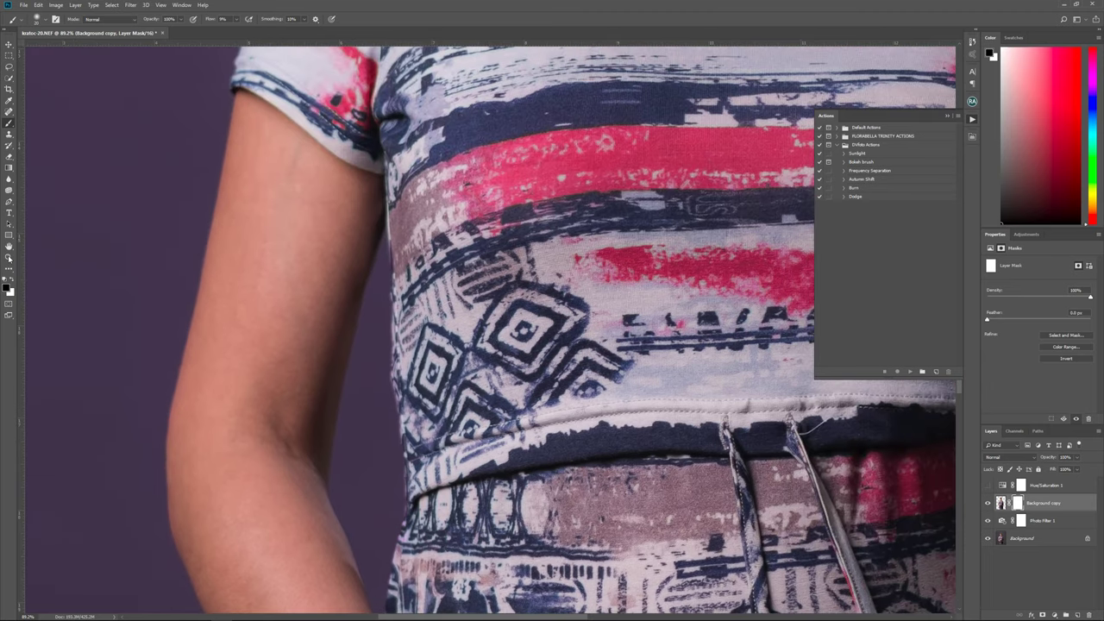
Fit the whole portrait to the window with the Zoom tool, then zoom out and back in
key("z")
scroll(578, 213, "down", 10)
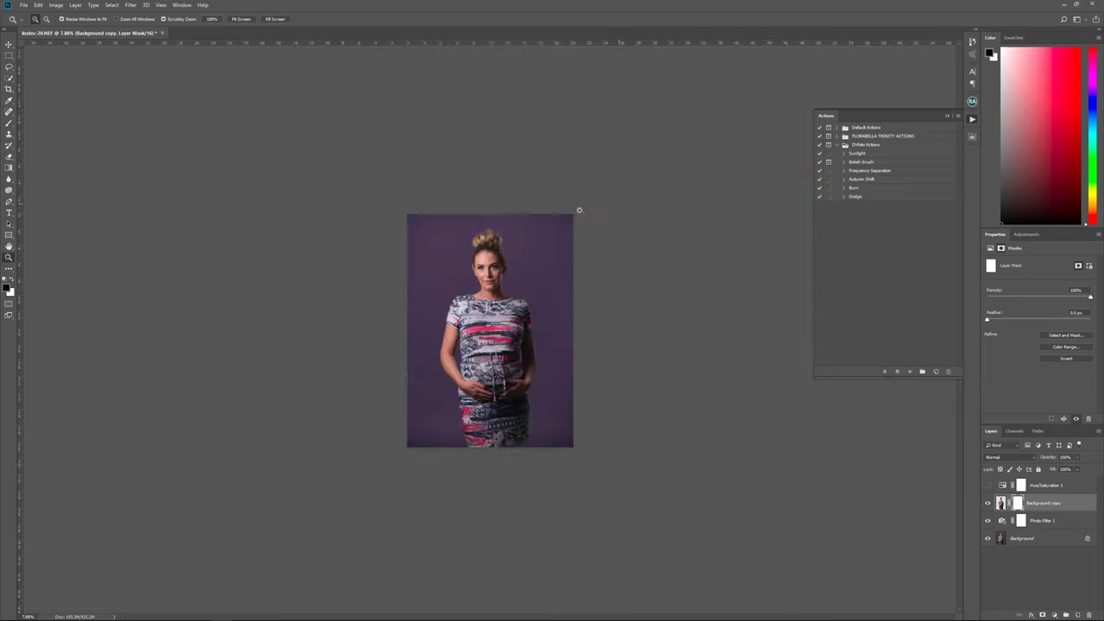
scroll(468, 273, "up", 4)
scroll(509, 272, "down", 5)
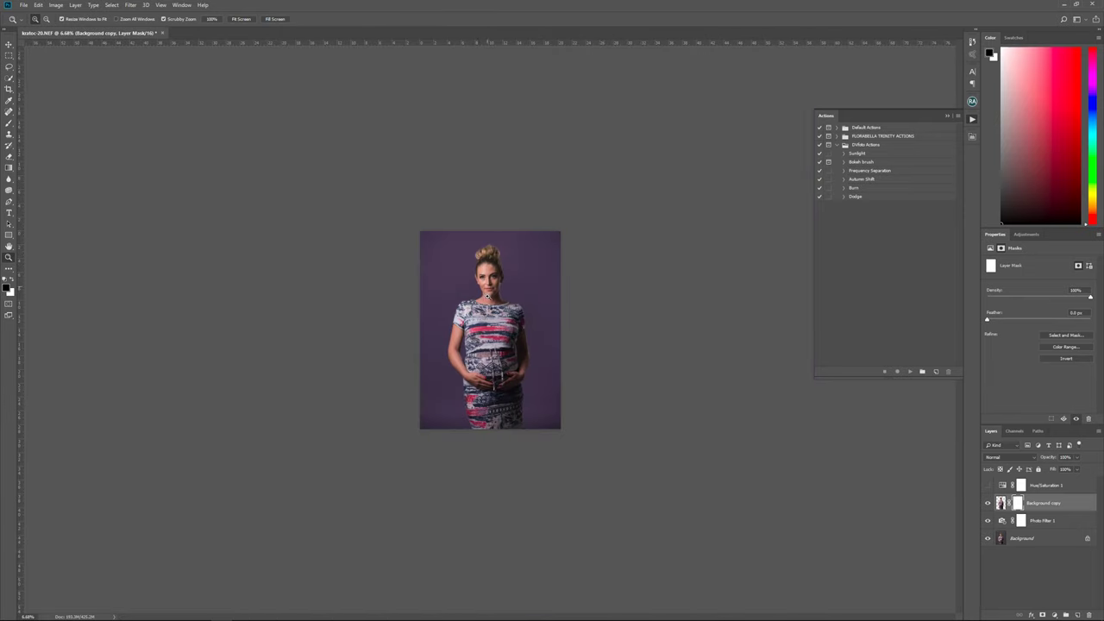
key("ctrl+0")
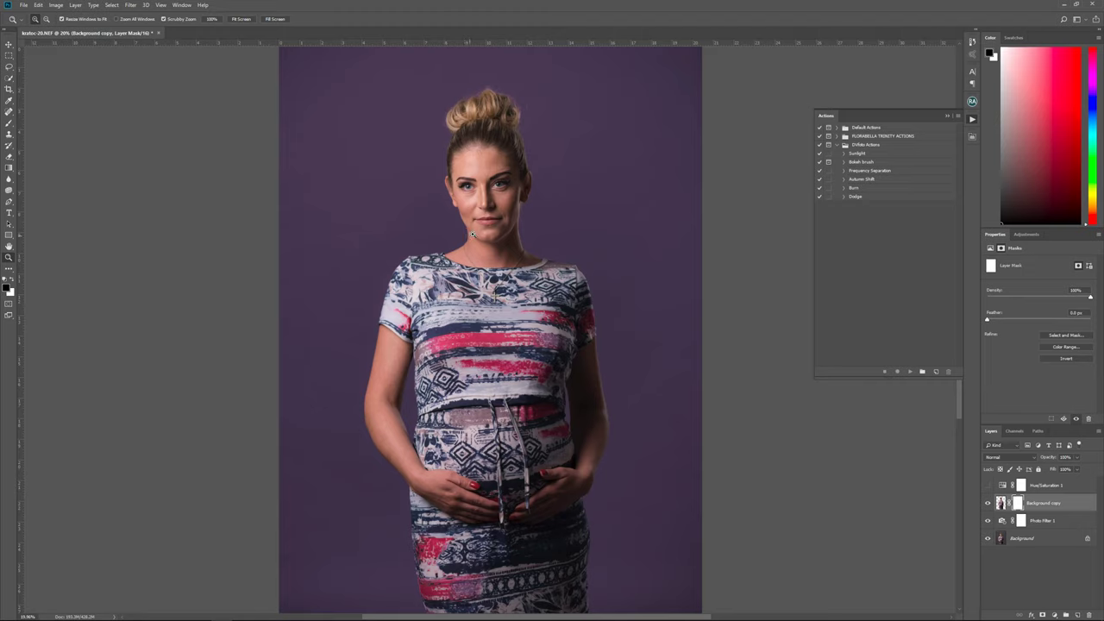
left_click_drag(472, 234, 446, 233)
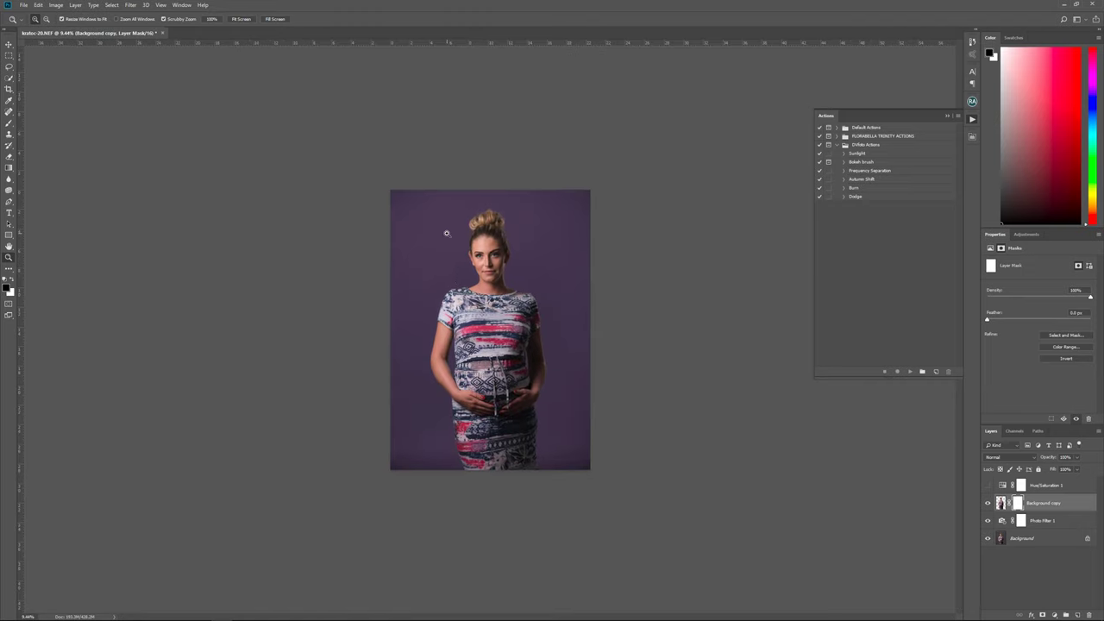
left_click_drag(494, 266, 516, 269)
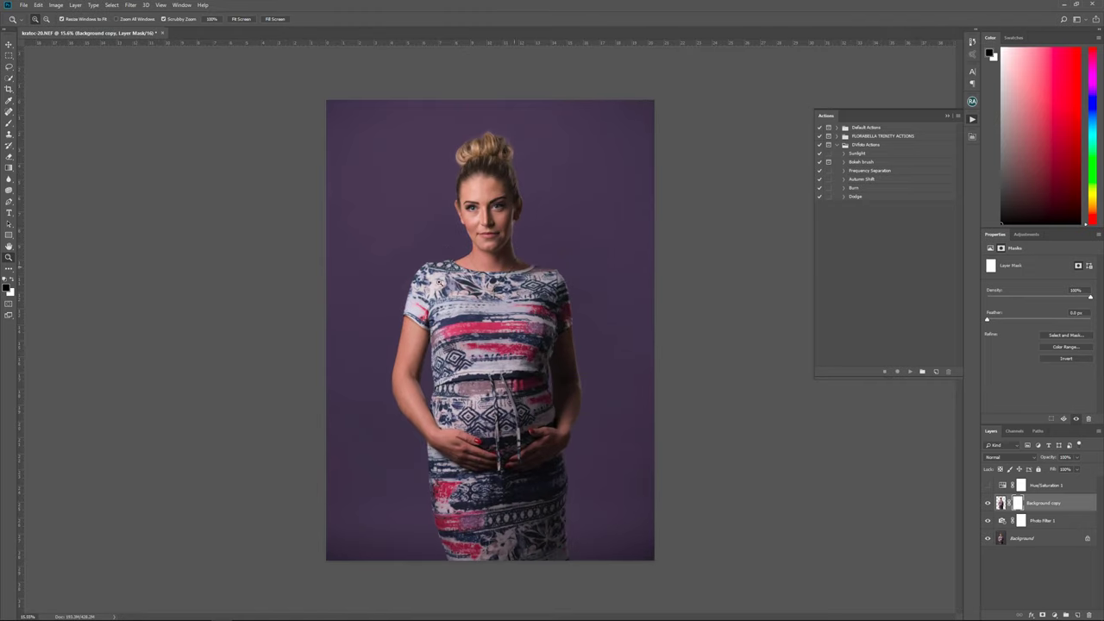
Switch to Chrome, open the 2018 Post Processing Video Tutorials page, and browse its $19 tutorials
left_click(158, 611)
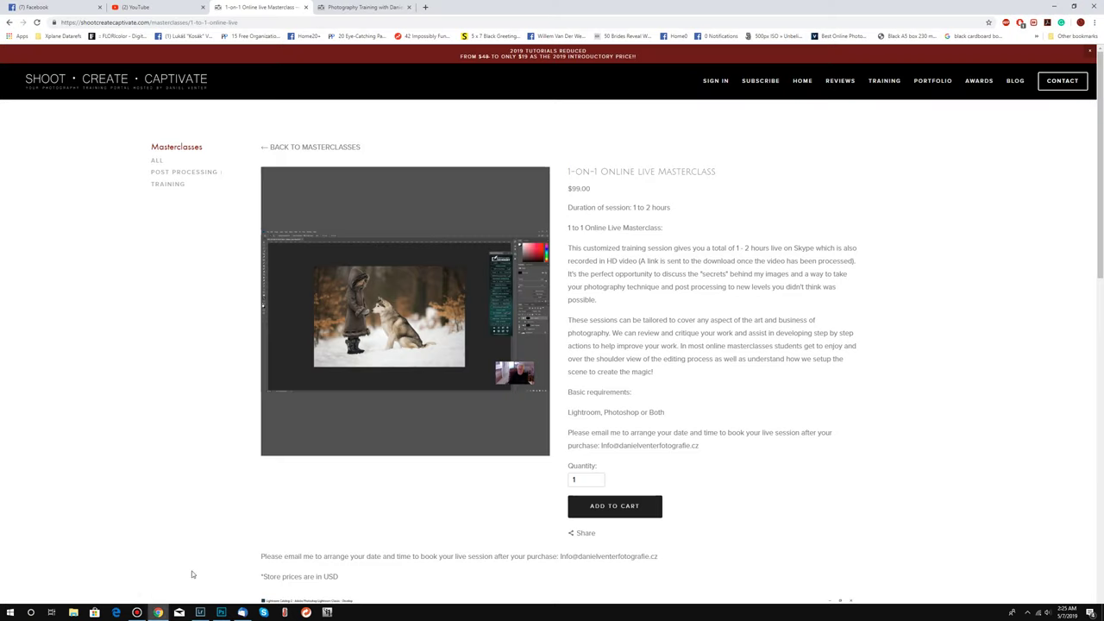
mouse_move(892, 84)
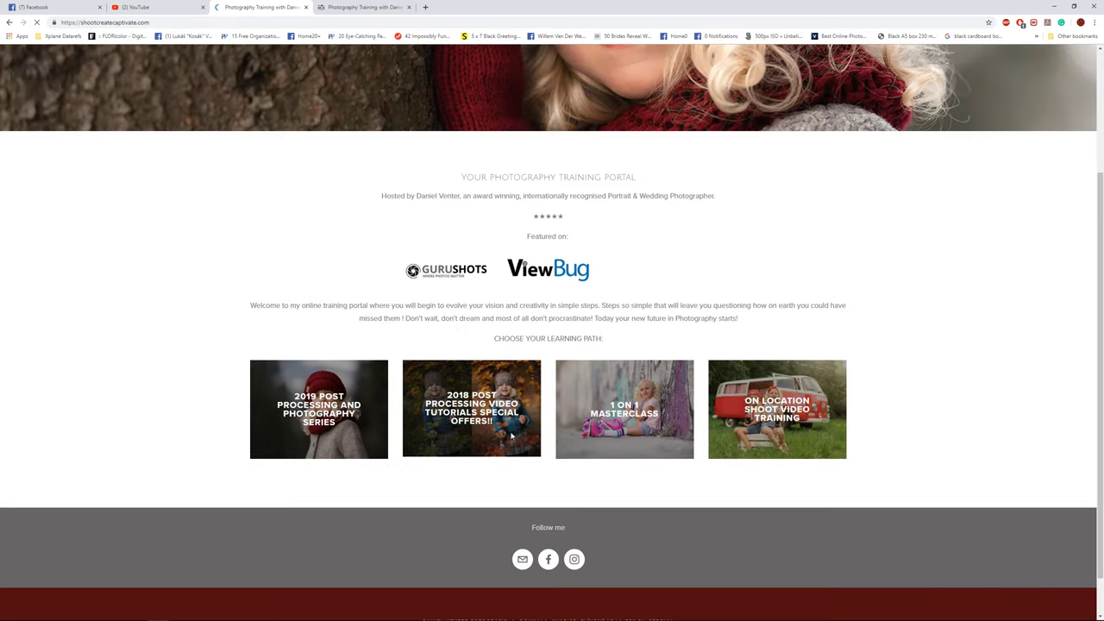
left_click(489, 405)
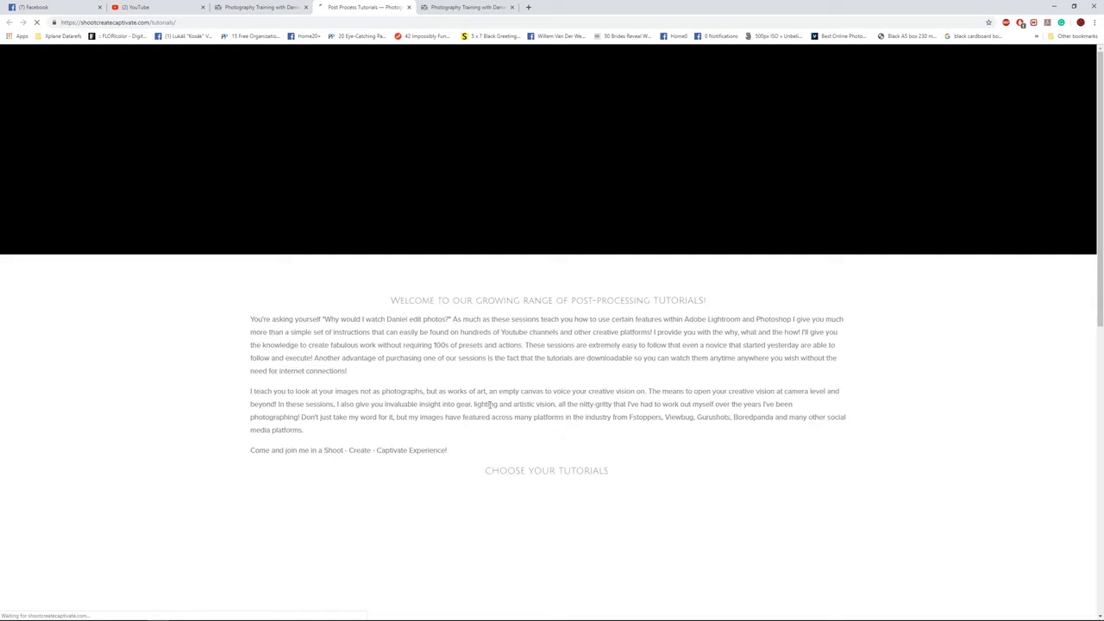
scroll(207, 357, "down", 4)
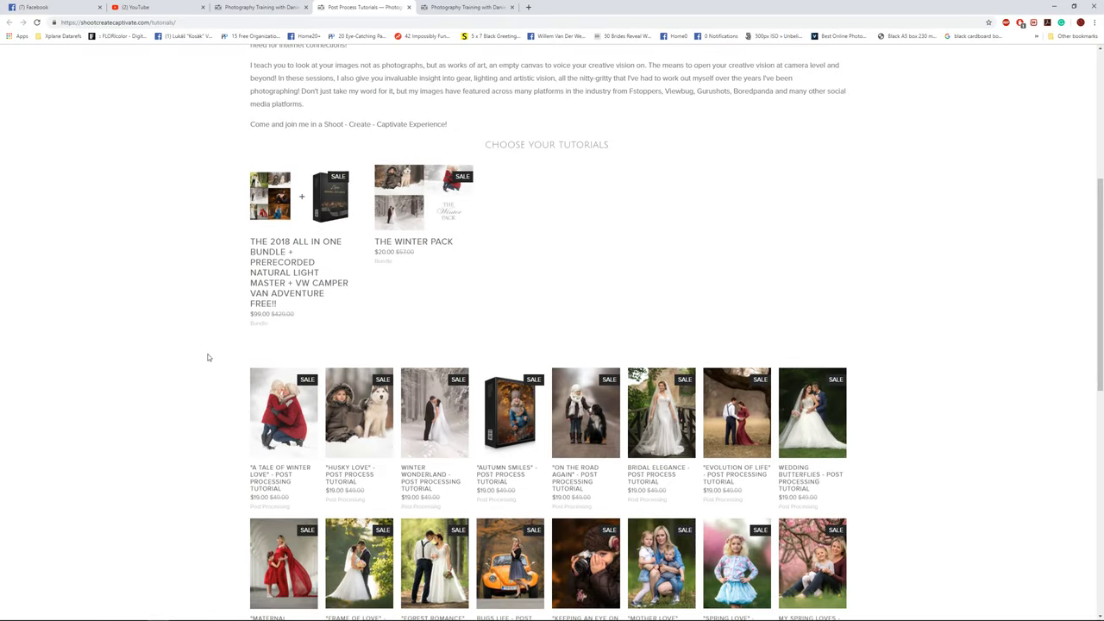
scroll(207, 357, "down", 3)
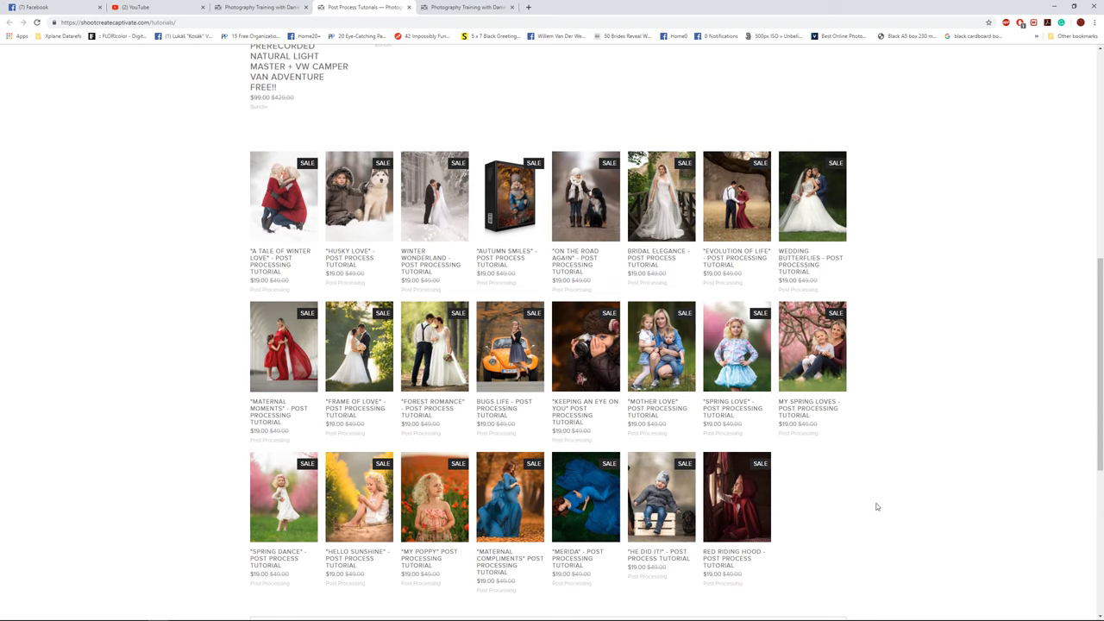
scroll(869, 565, "up", 3)
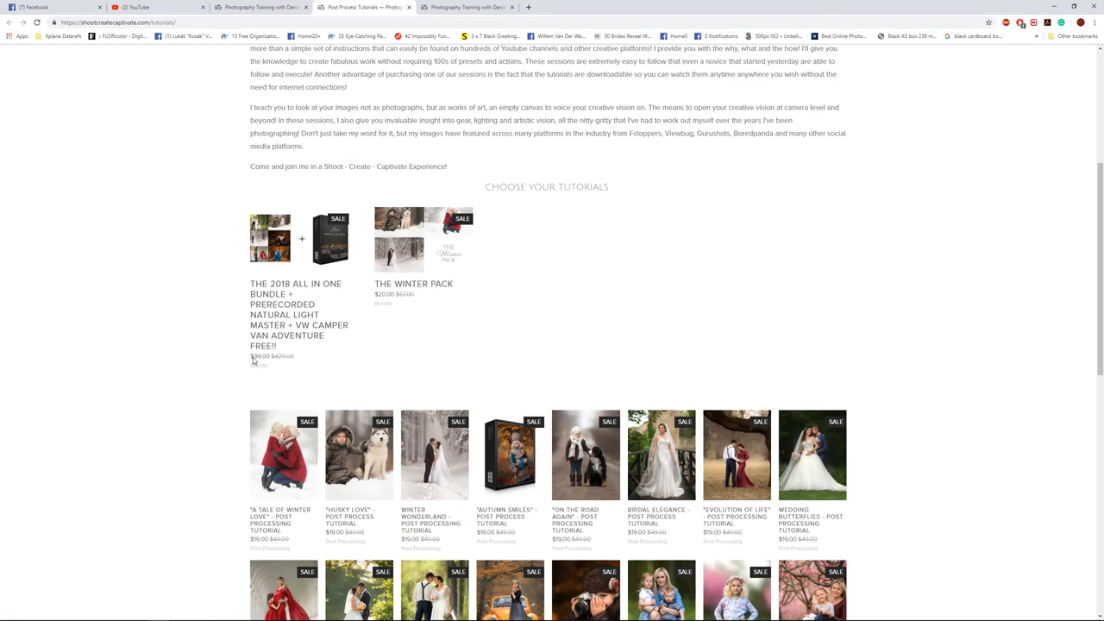
scroll(252, 361, "down", 3)
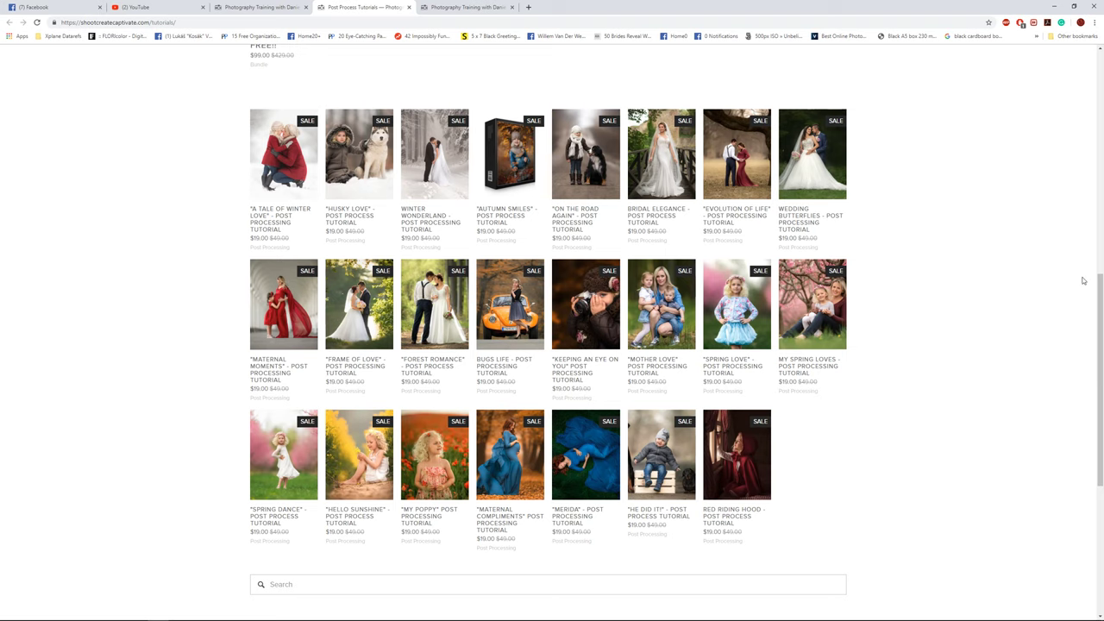
scroll(961, 369, "up", 1)
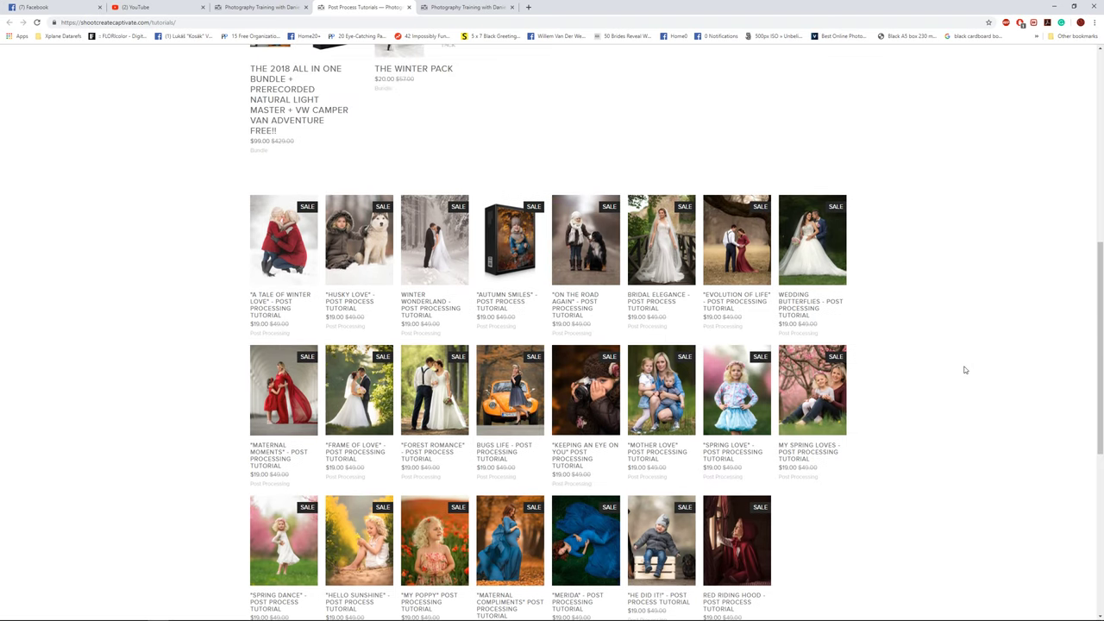
scroll(965, 370, "up", 5)
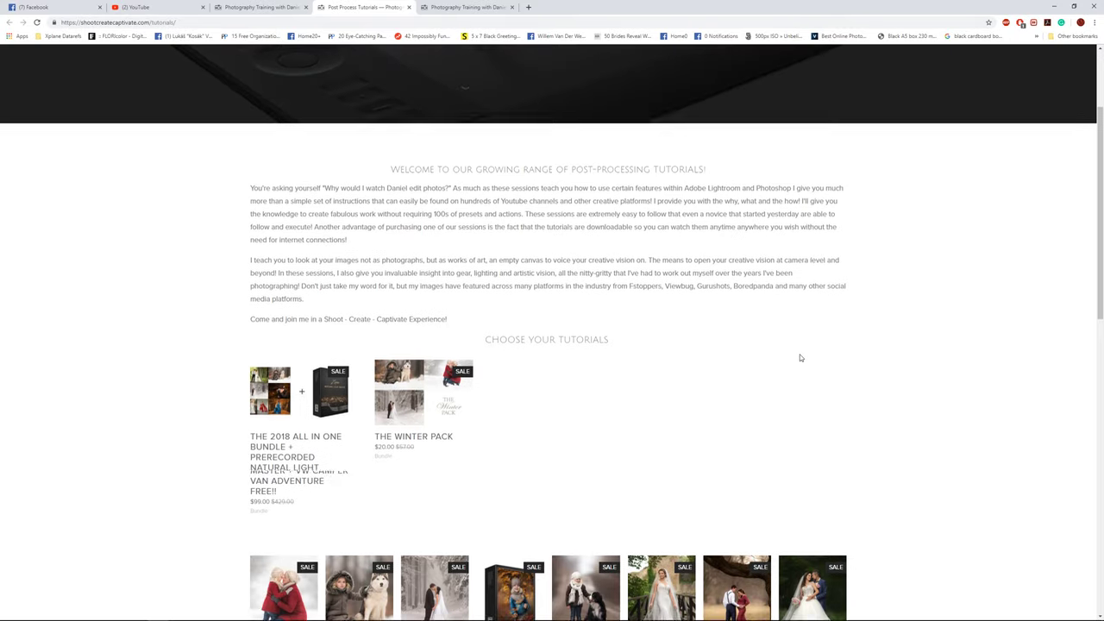
scroll(801, 357, "up", 2)
mouse_move(882, 81)
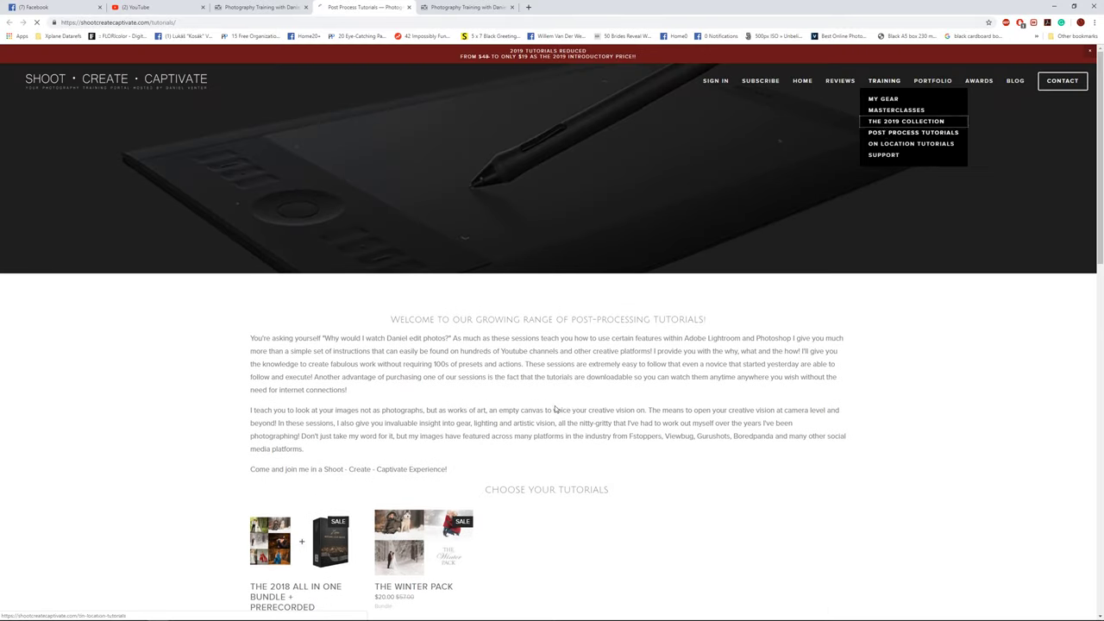
Open Magnolia Dreams from The 2019 Collection and show its second and third gallery images
left_click(893, 127)
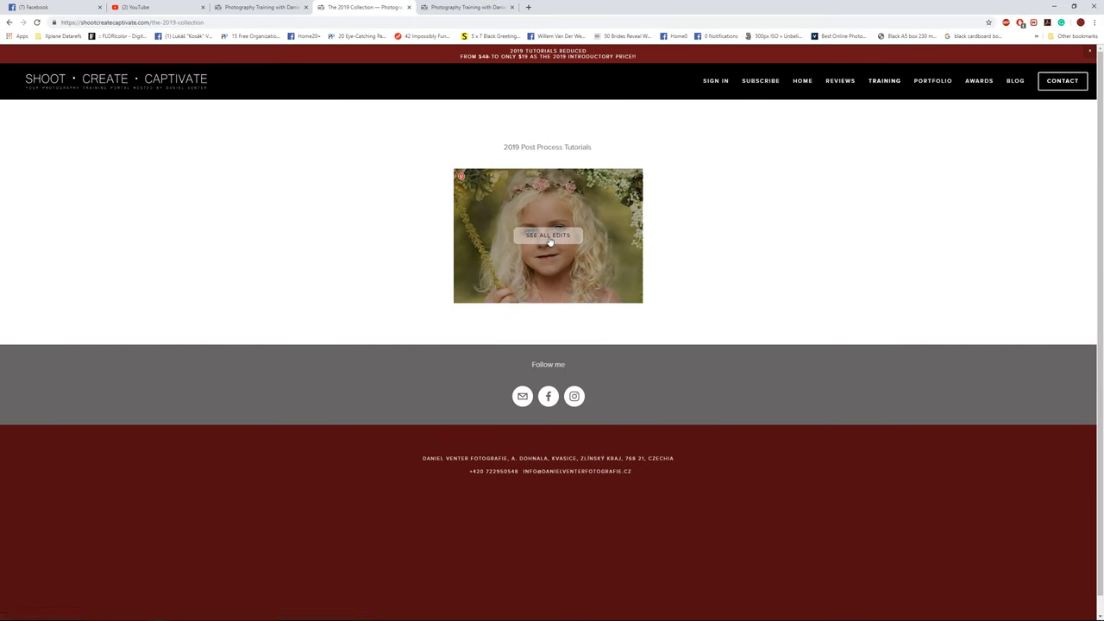
left_click(528, 234)
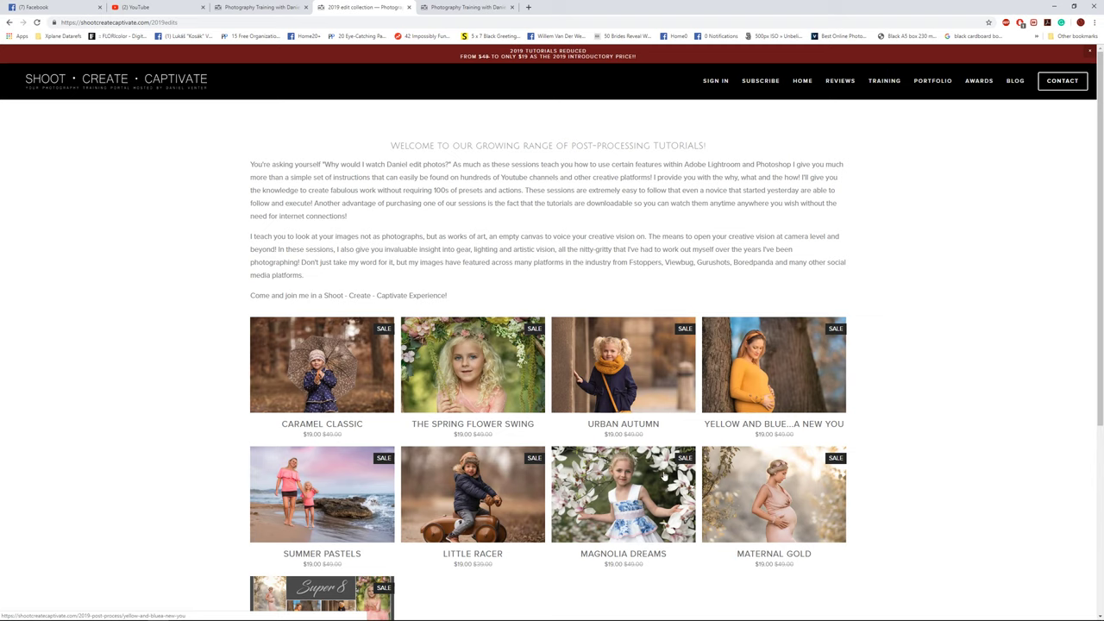
left_click(662, 478)
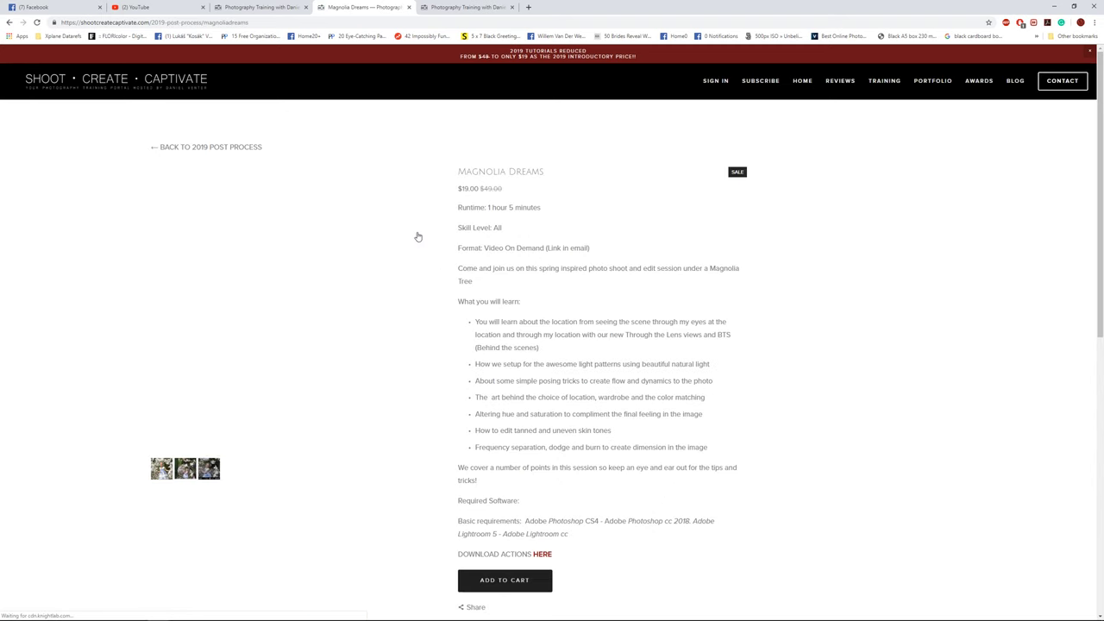
left_click(187, 474)
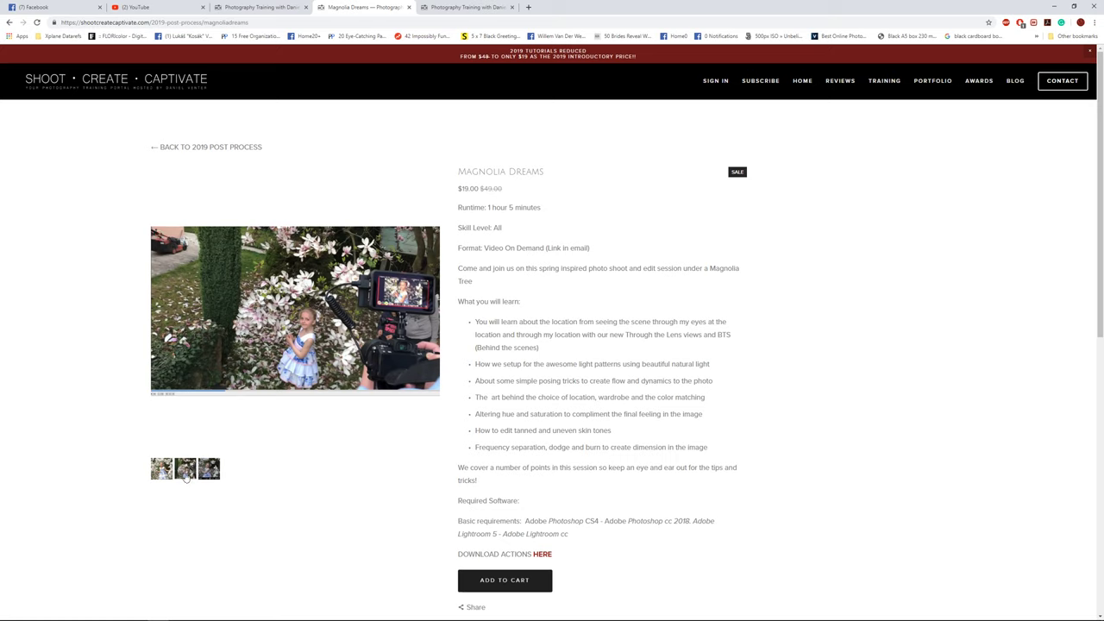
left_click(217, 479)
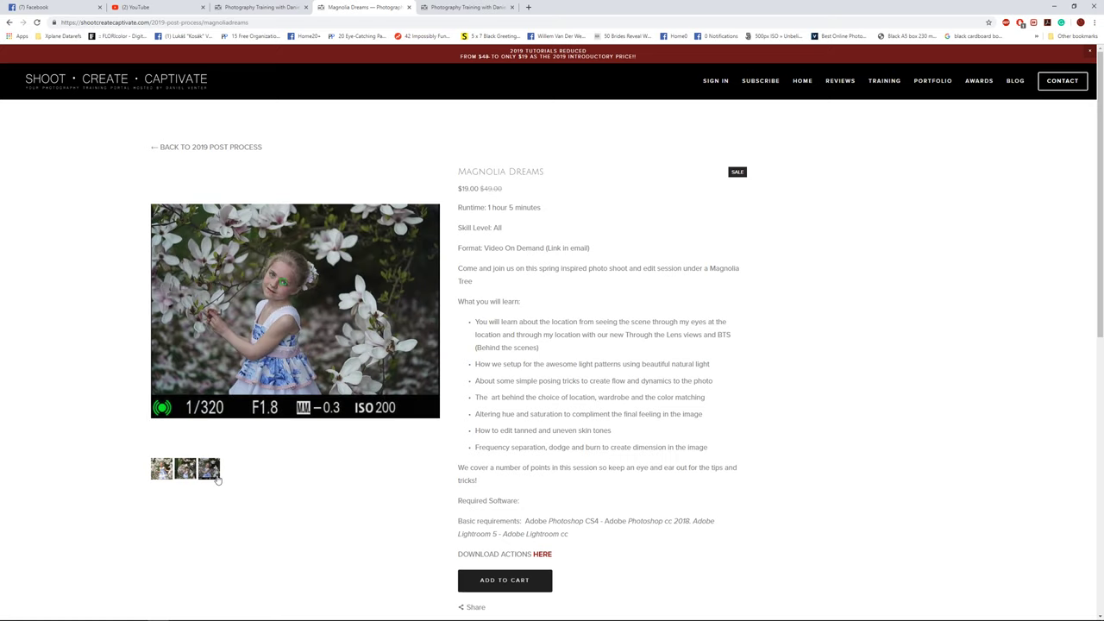